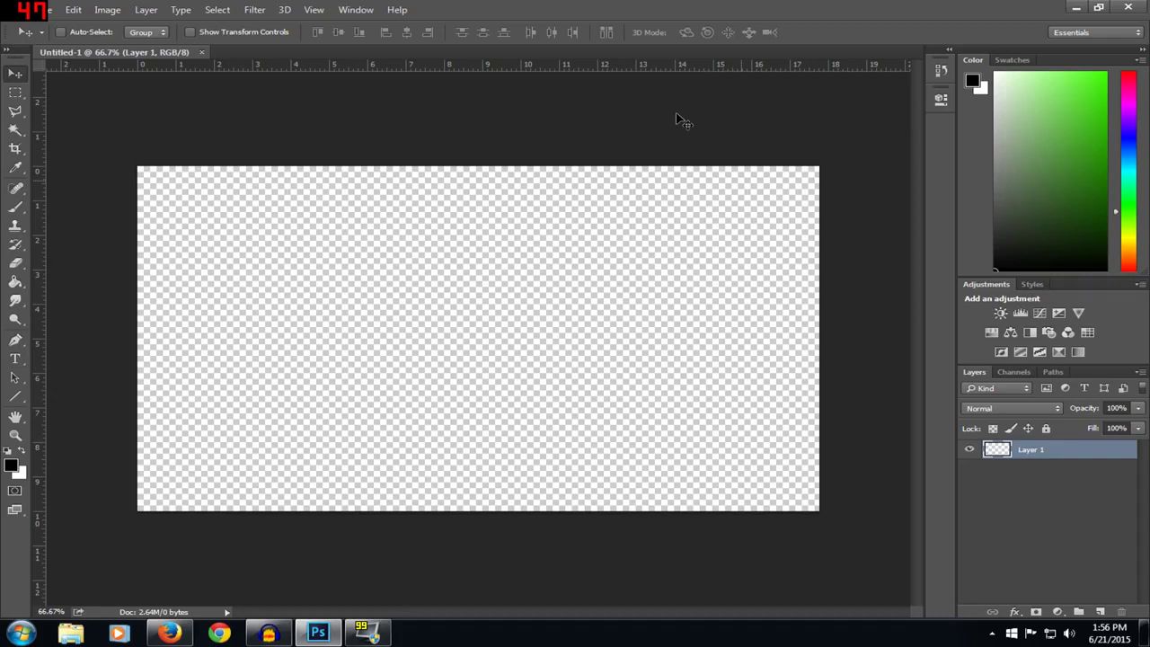
- Add the white word 'EXAMPLE' as a paragraph text layer across the canvas's lower middle
left_click(15, 358)
left_click_drag(167, 359, 793, 511)
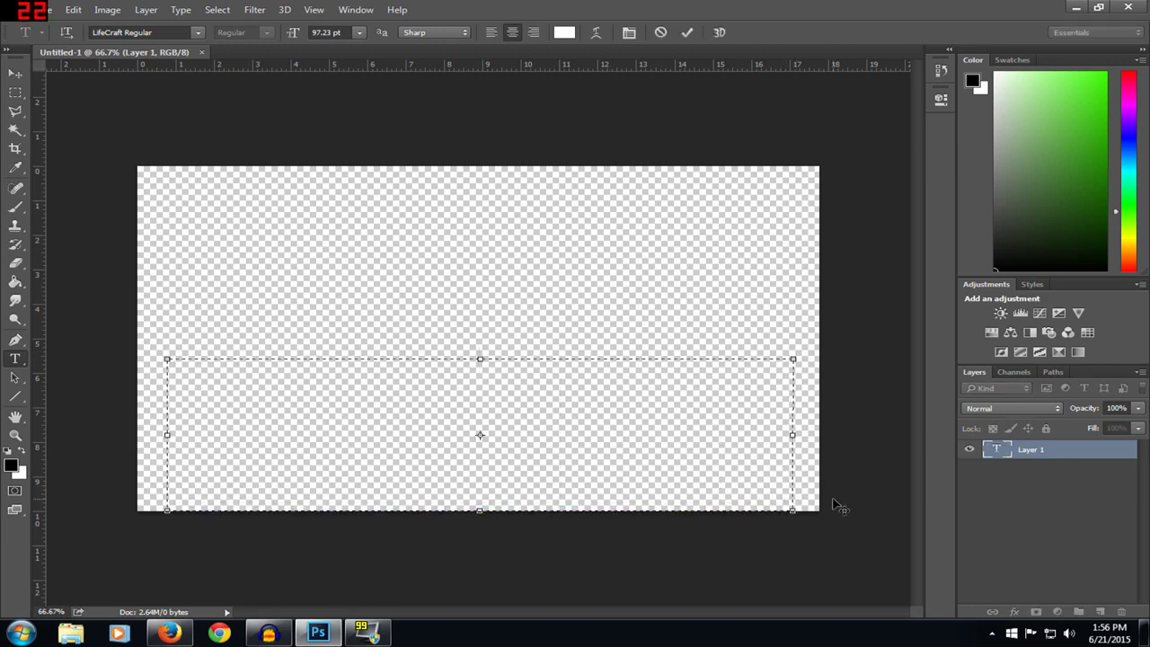
type("CRAMPLE")
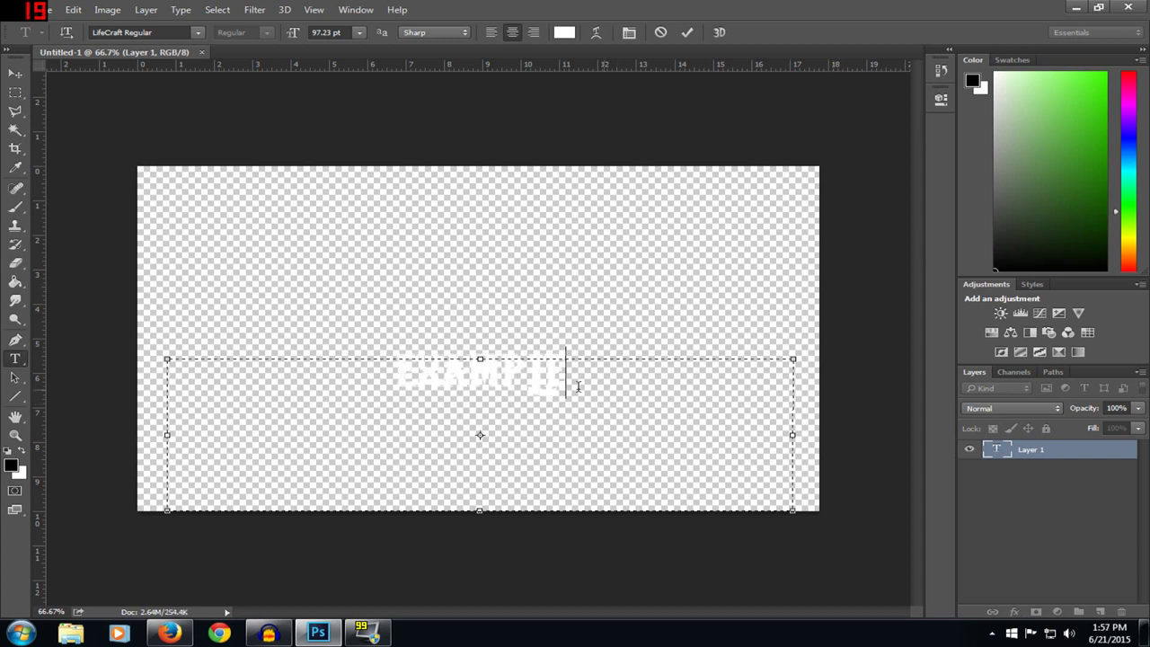
left_click_drag(577, 386, 378, 366)
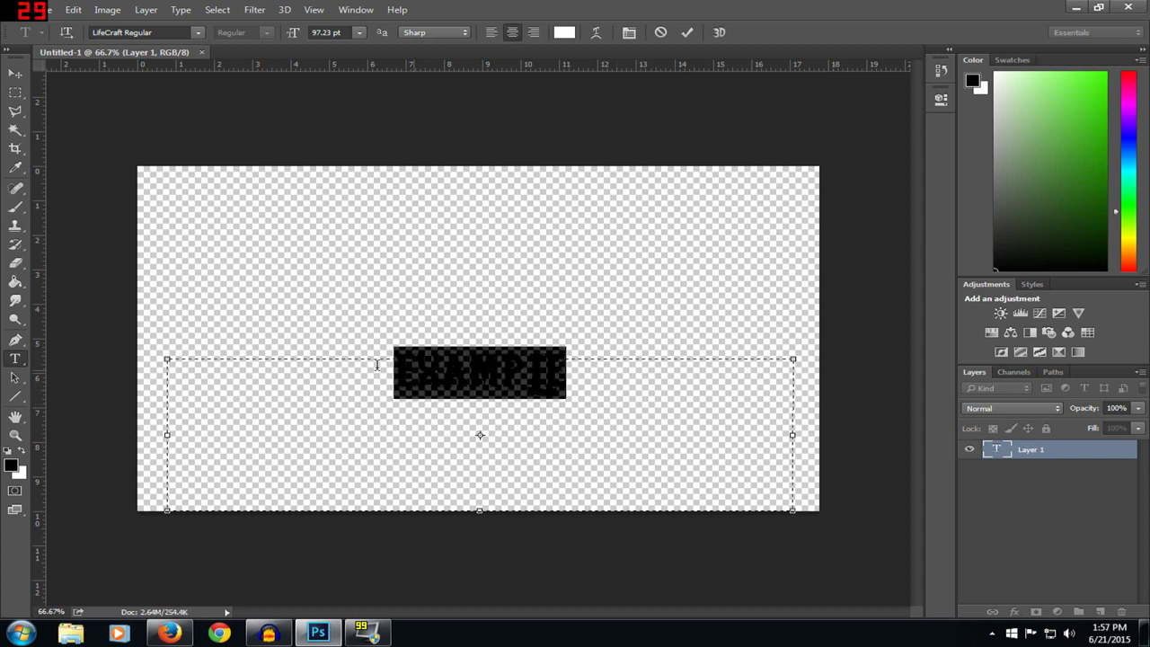
left_click(17, 74)
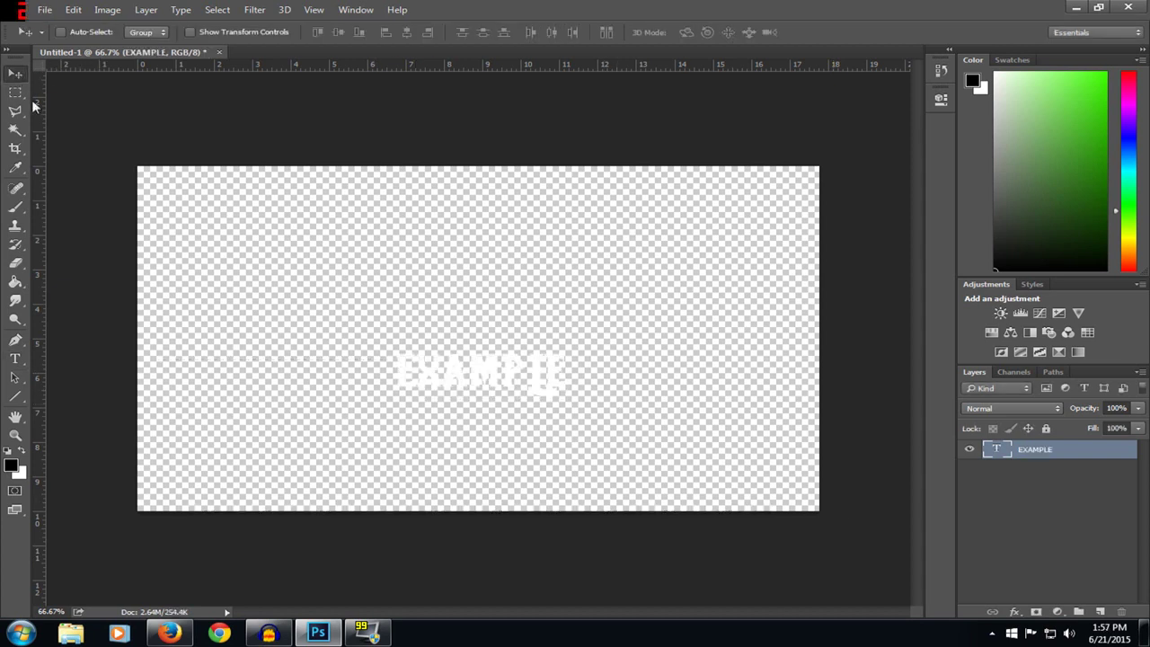
- Create a new layer below the EXAMPLE layer and fill it solid black with the Paint Bucket
left_click(1029, 510)
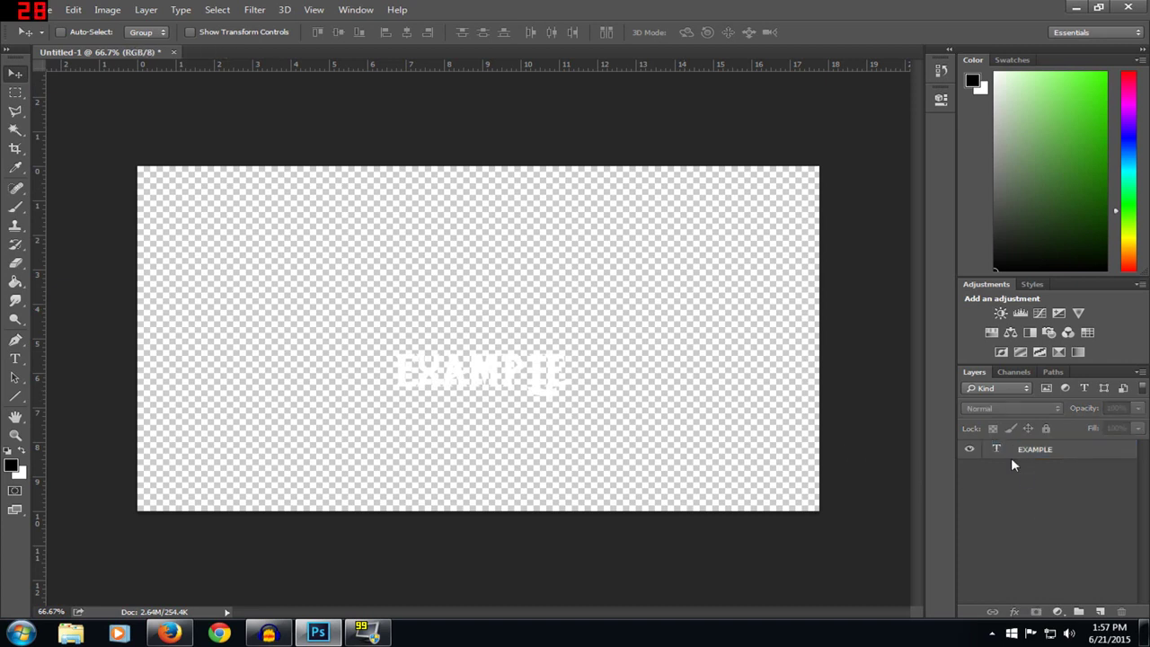
left_click(16, 281)
left_click(246, 244)
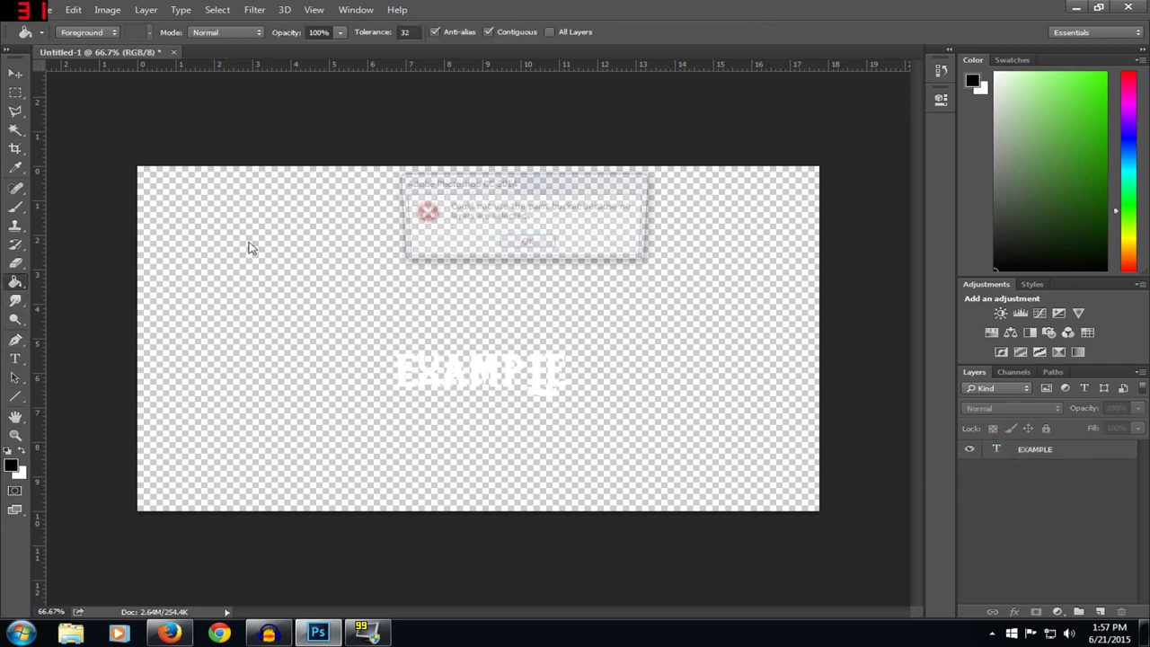
key("Return")
left_click(1099, 611)
left_click_drag(1033, 449, 1046, 498)
left_click(451, 325)
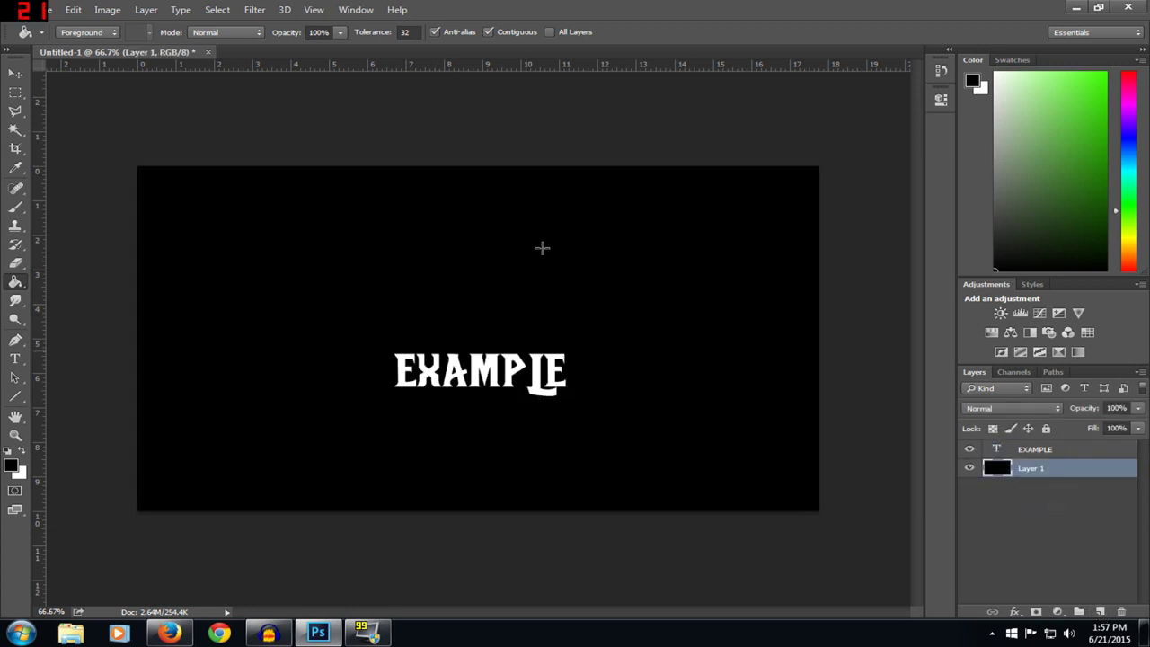
left_click(16, 73)
mouse_move(458, 370)
left_mouse_down()
mouse_move(434, 326)
mouse_move(460, 354)
mouse_move(458, 370)
left_mouse_up()
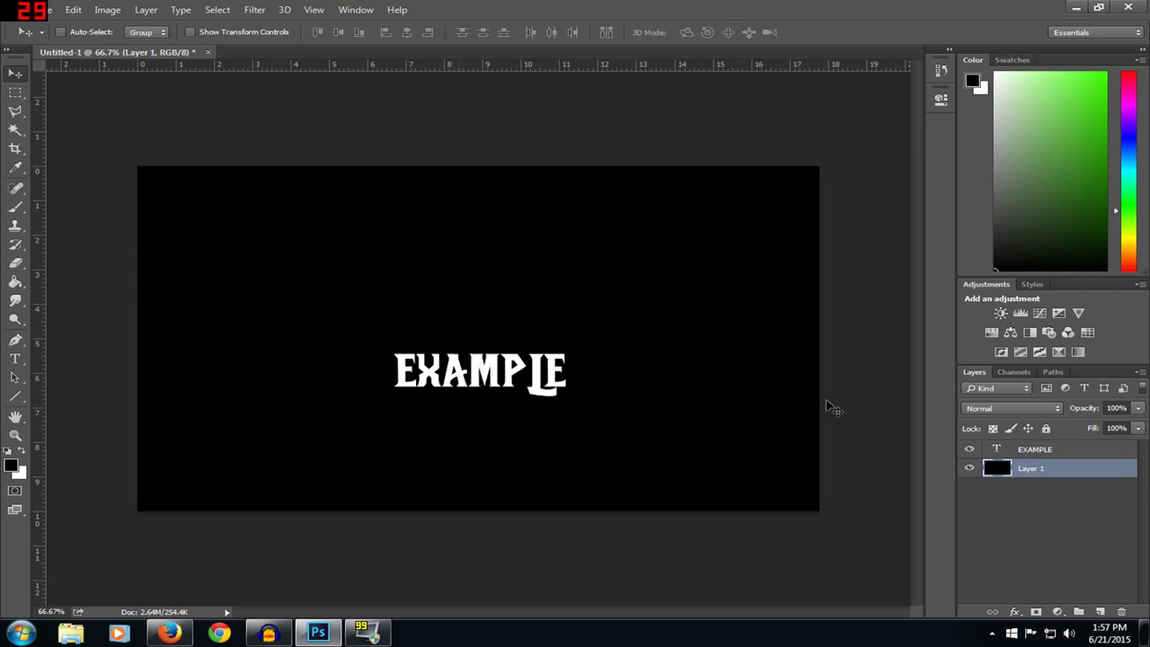
- Free-transform the EXAMPLE text to about 145% width and 197% height, centred on the canvas
left_click(1039, 449)
left_click_drag(585, 371, 564, 350)
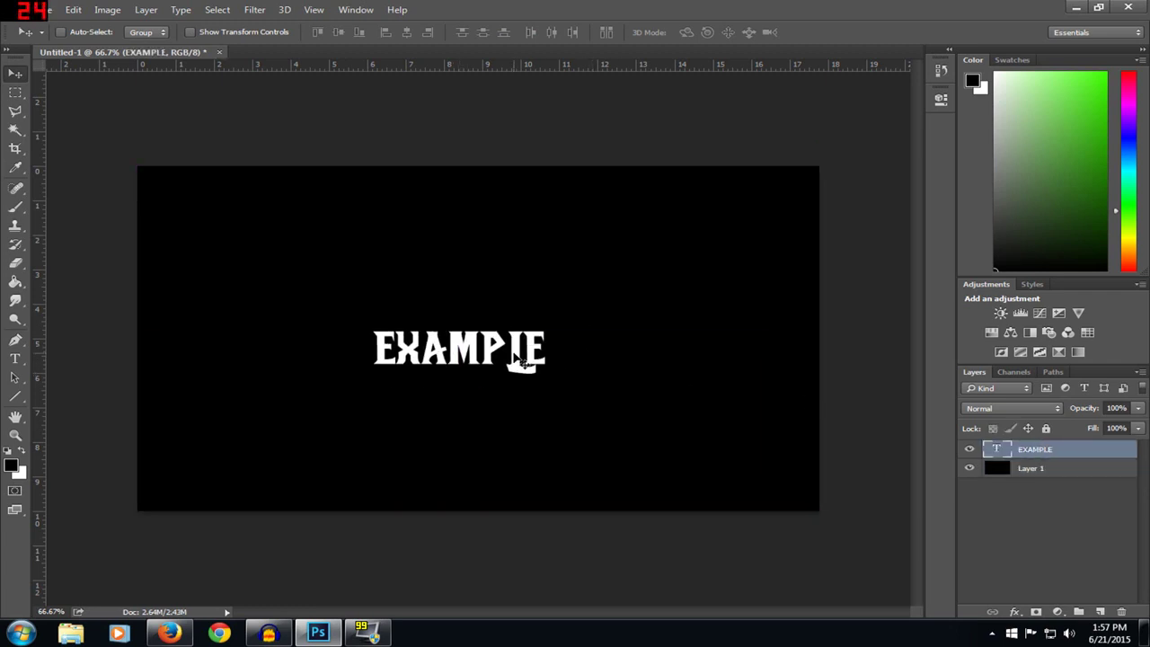
key("ctrl+t")
left_click_drag(782, 487, 1060, 643)
left_click_drag(699, 406, 571, 363)
left_click(14, 72)
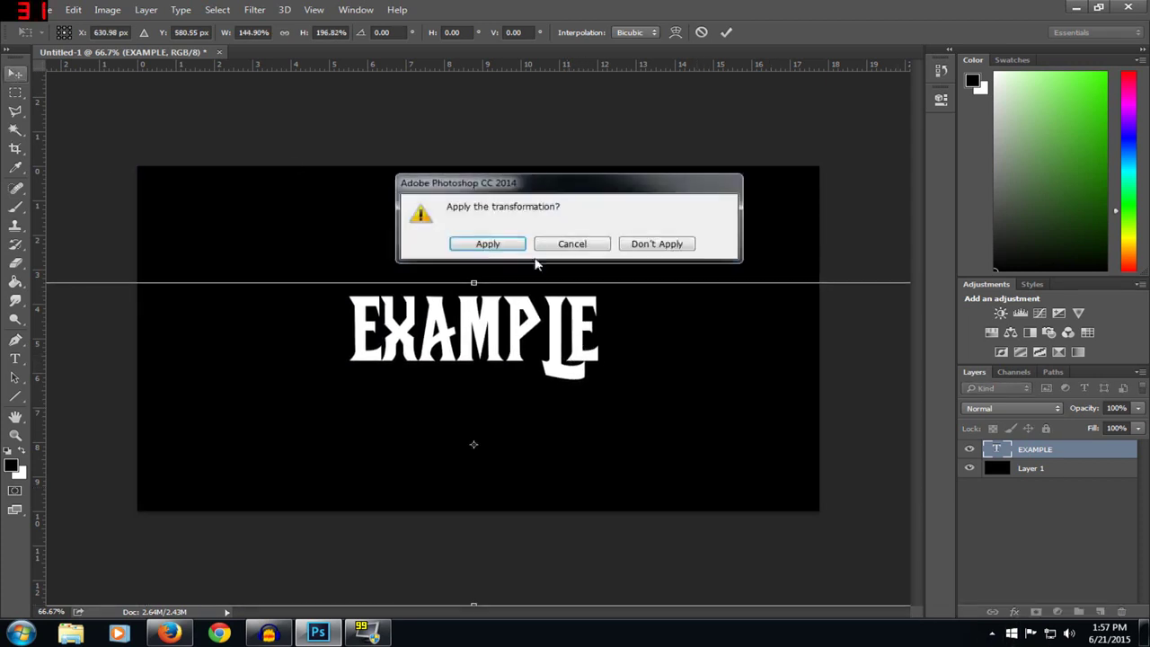
left_click(485, 248)
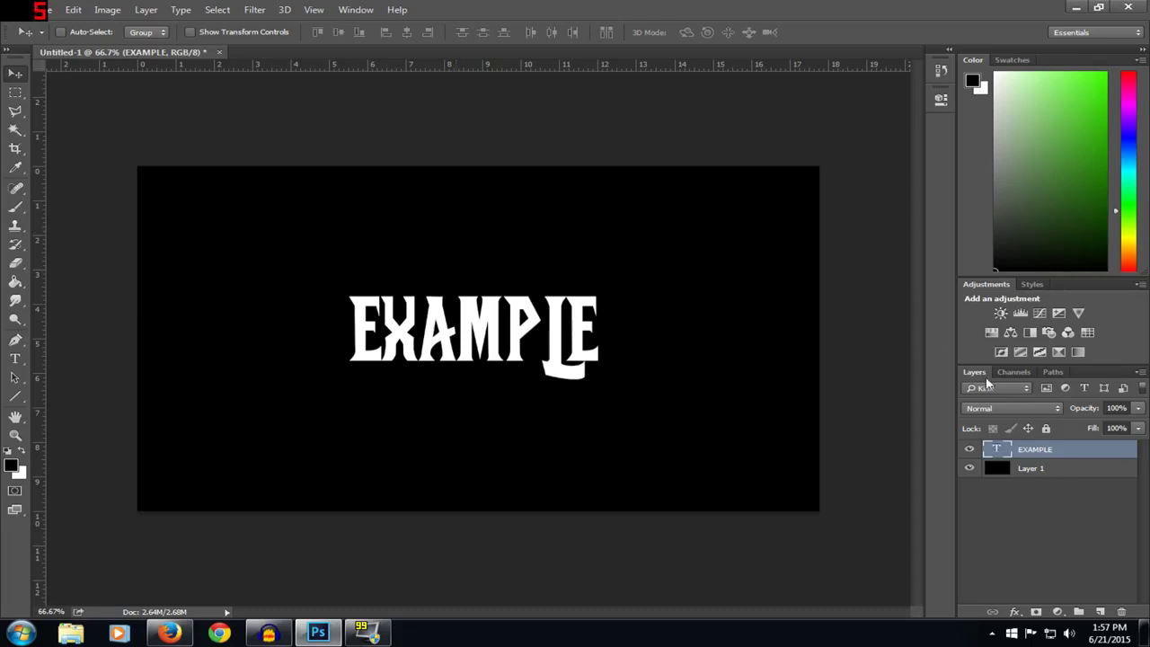
right_click(1058, 457)
- Enable Gradient Overlay in the EXAMPLE layer's Blending Options and pick the Transparent Rainbow preset
left_click(813, 114)
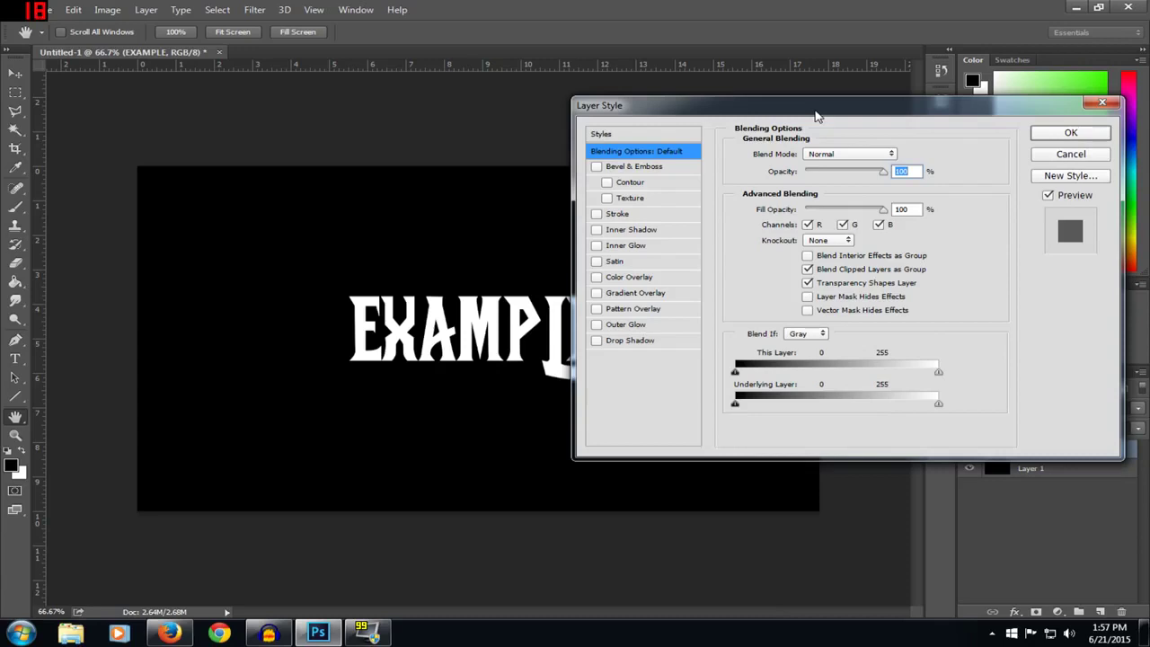
left_click(597, 292)
left_click(635, 297)
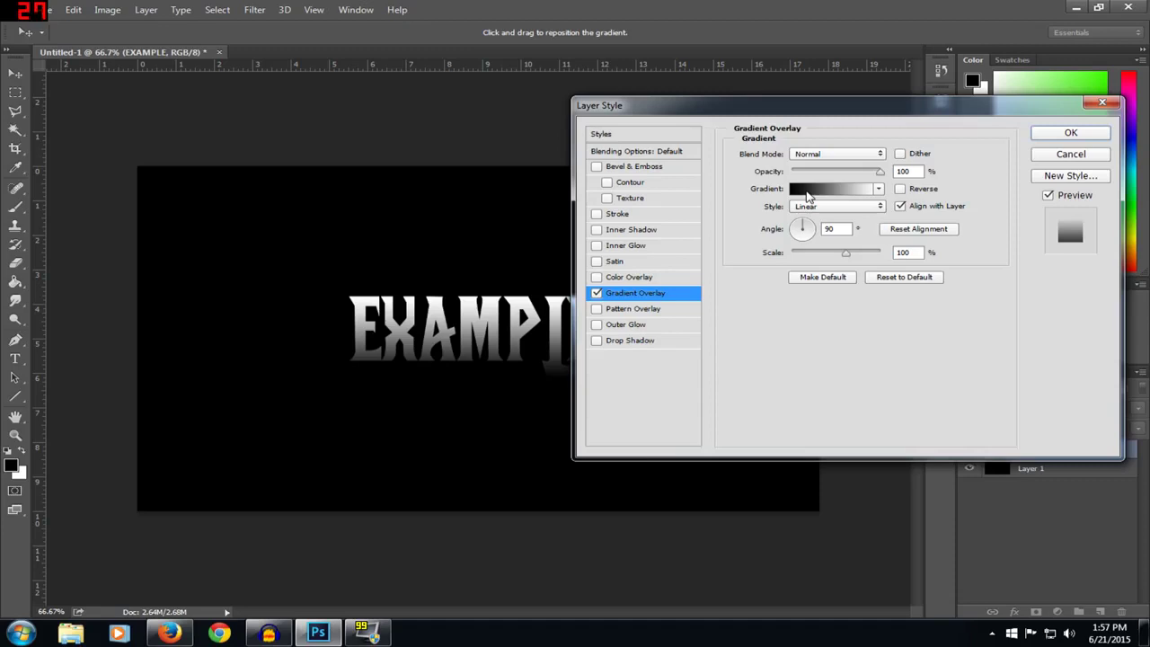
left_click(807, 196)
left_click(804, 199)
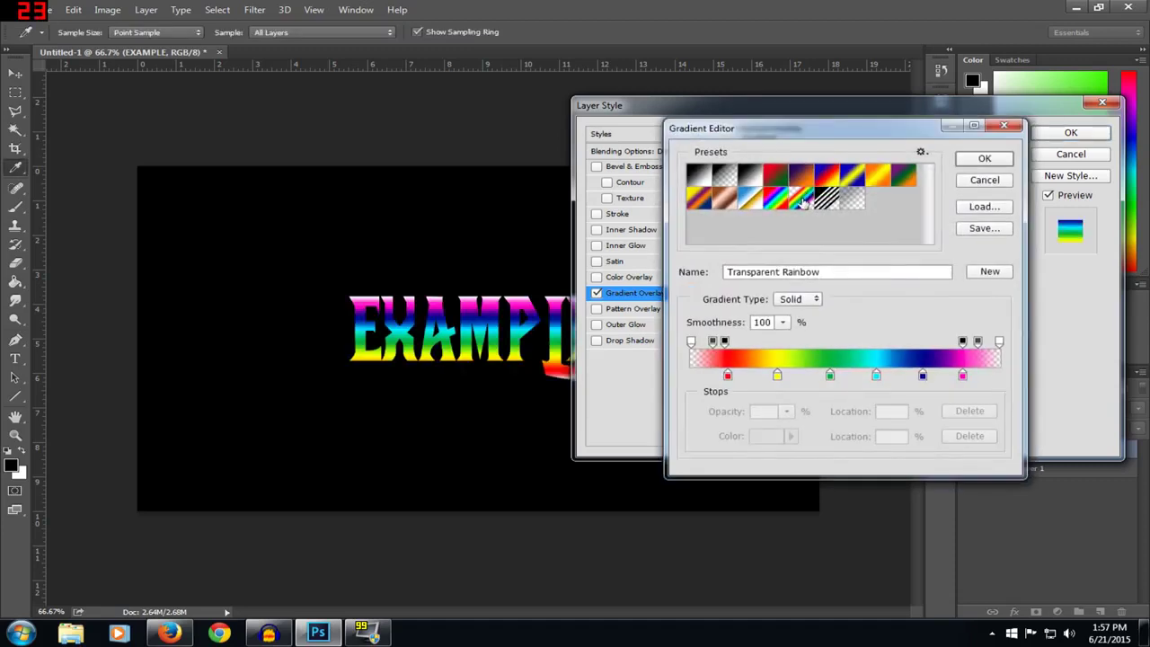
- Start from the Foreground to Background preset and set the left gradient stop to orange f1a40f
left_click(702, 182)
left_click(691, 375)
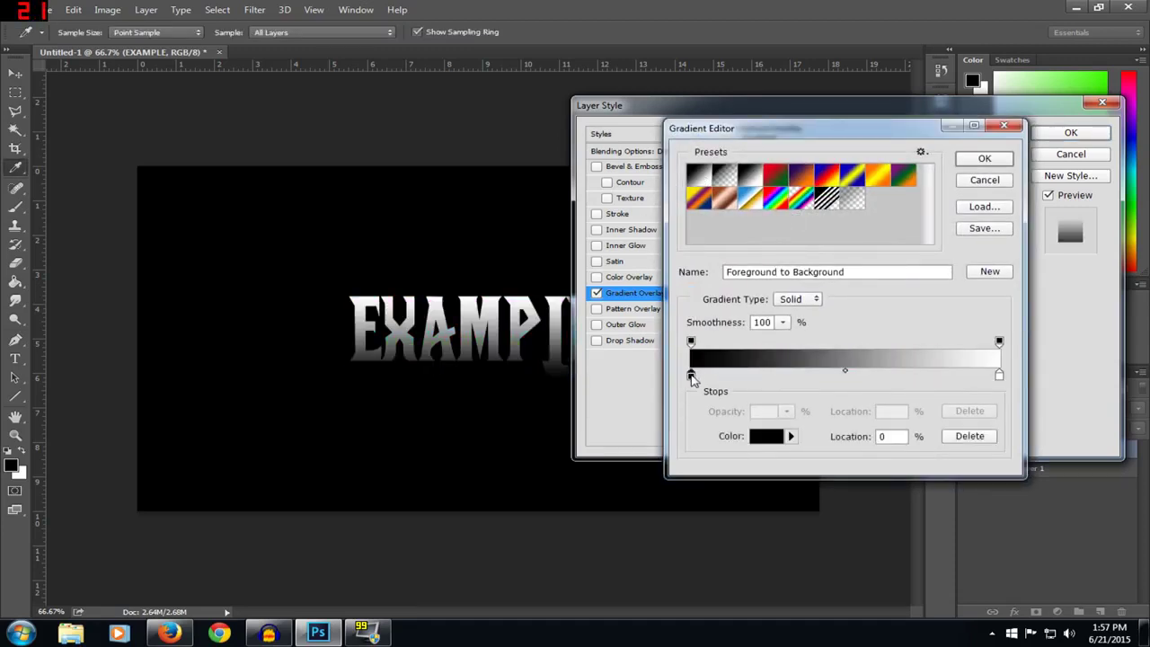
left_click(690, 375)
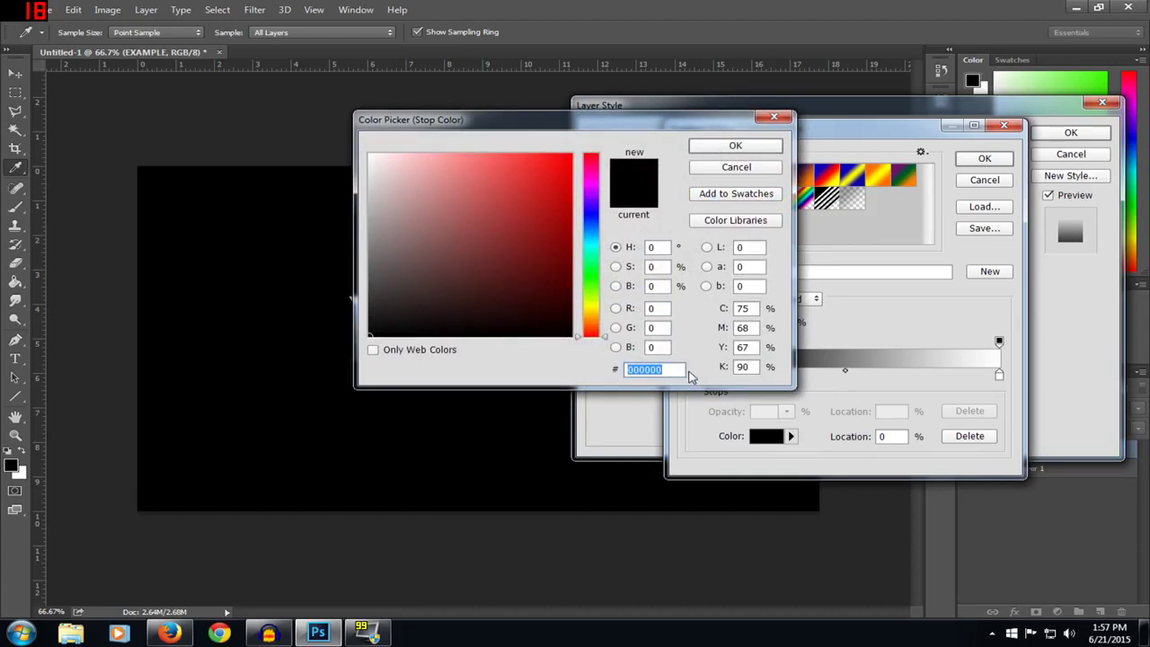
key("BackSpace")
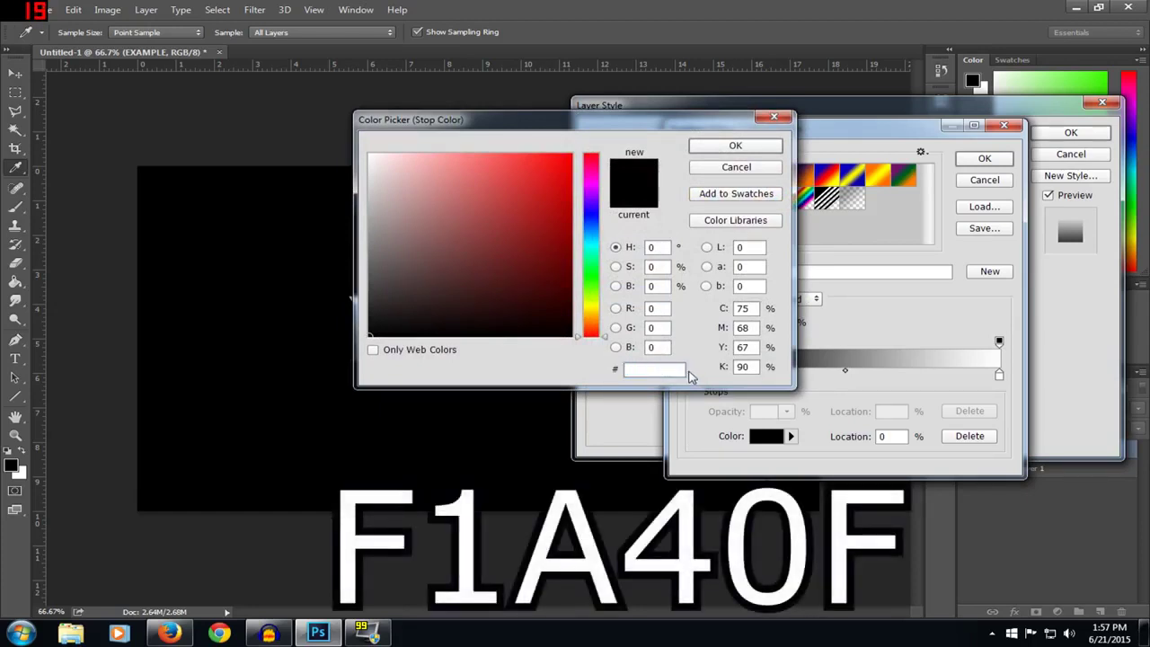
type("f")
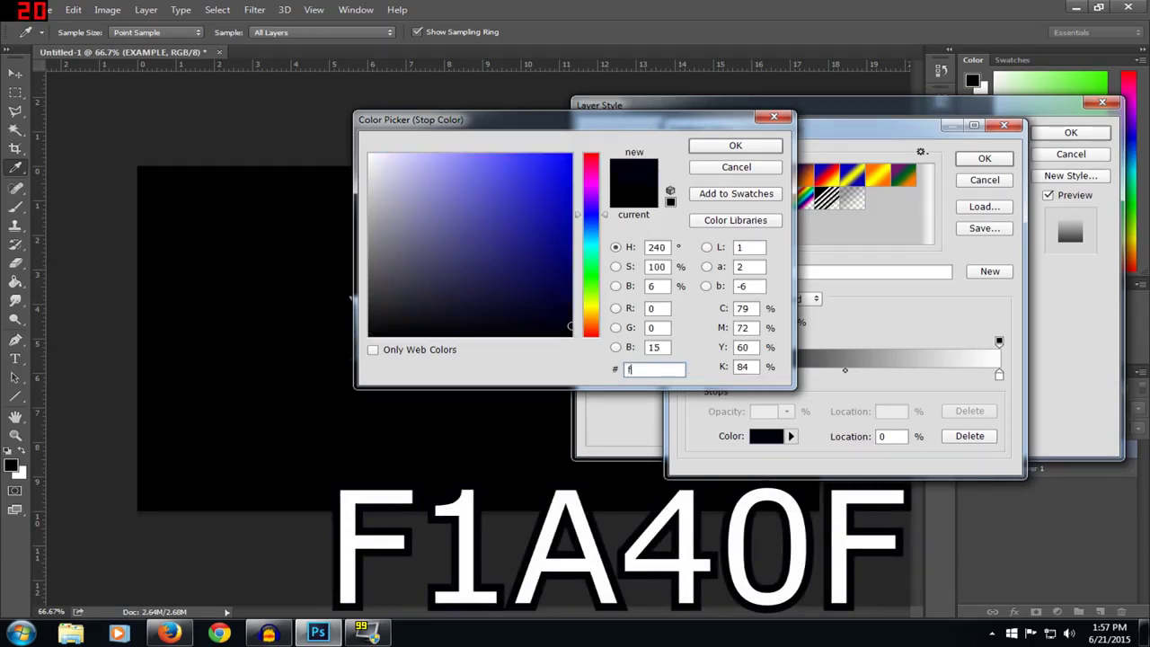
type("1a")
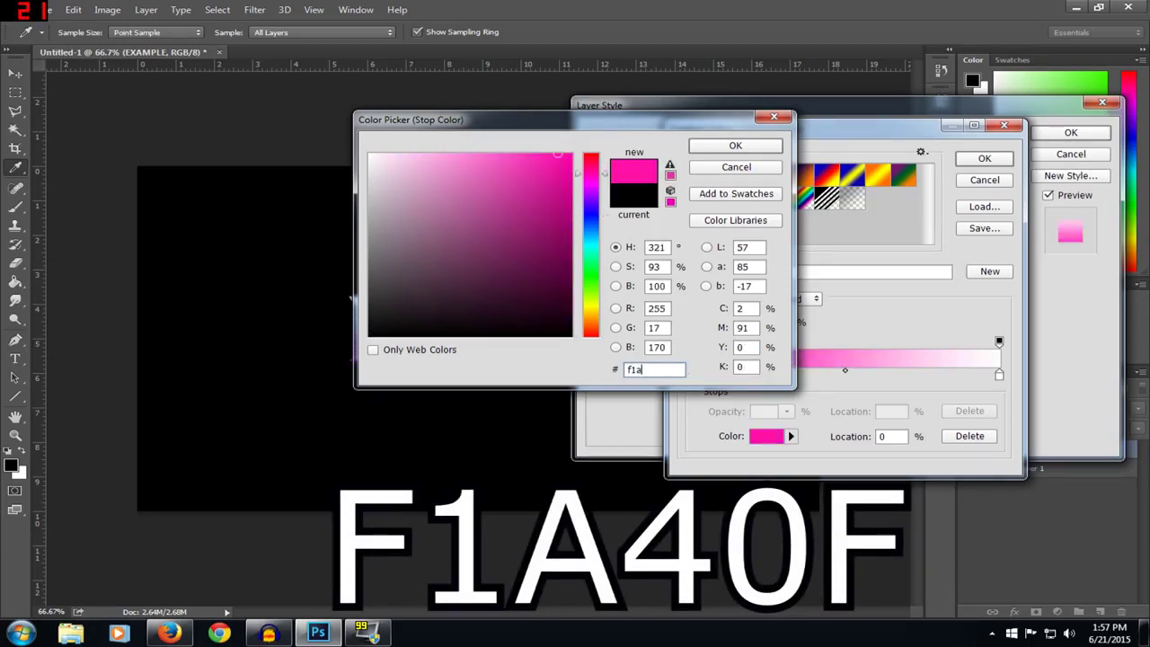
type("40f")
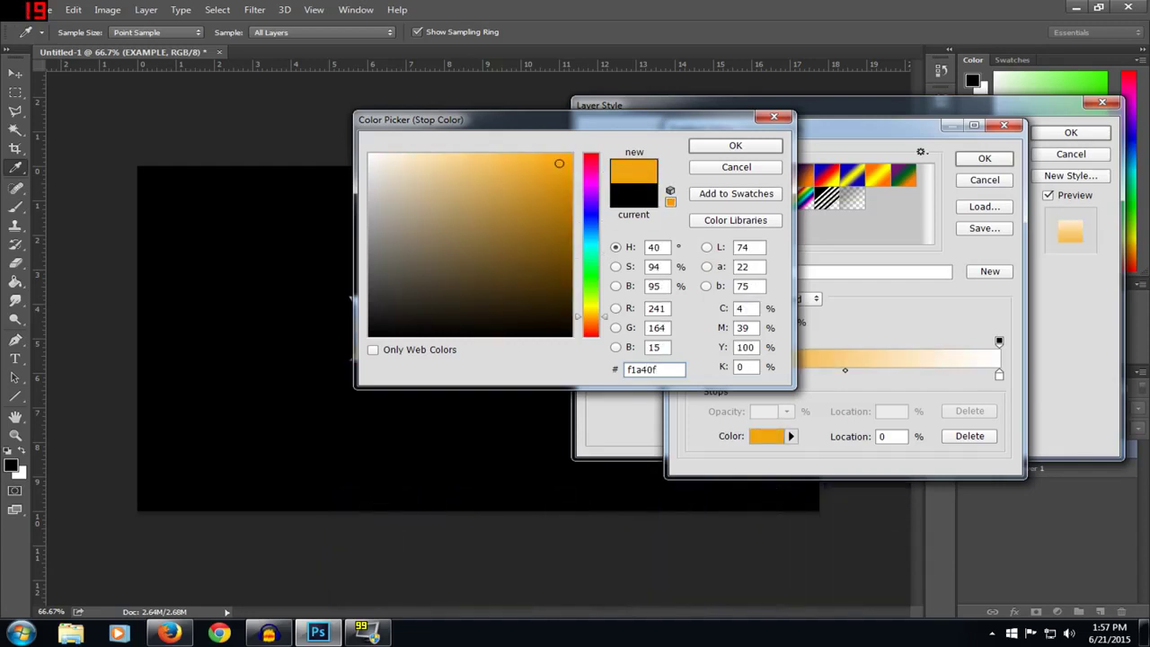
left_click(735, 146)
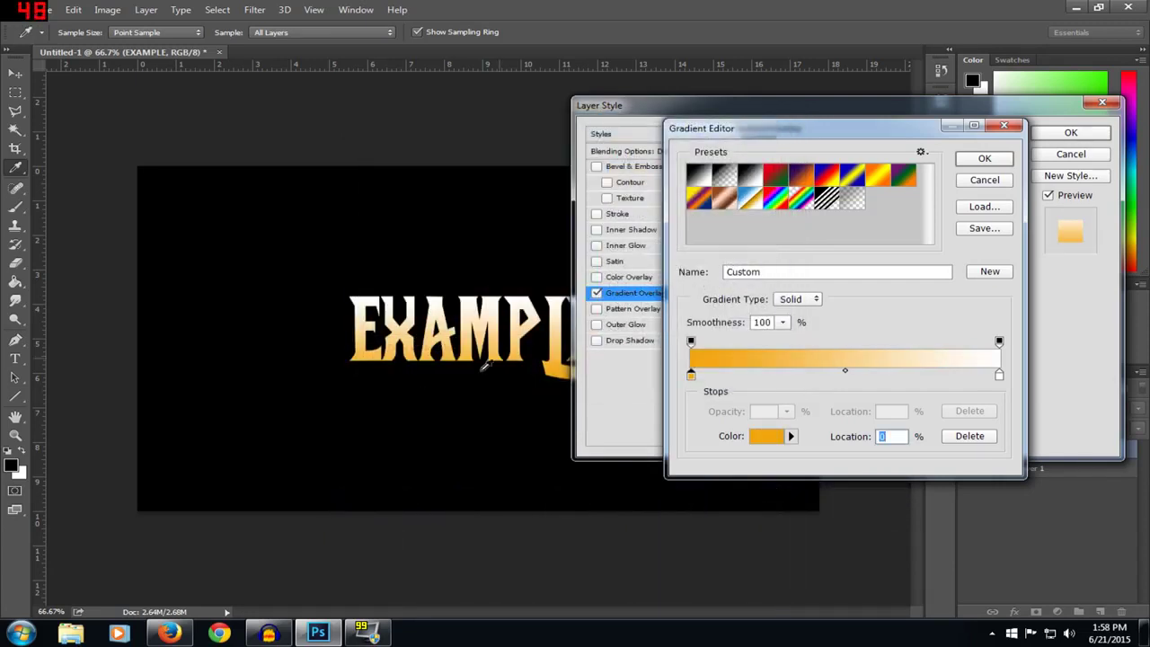
- Set the right gradient stop to e2a438 and accept the solid orange gradient
double_click(999, 375)
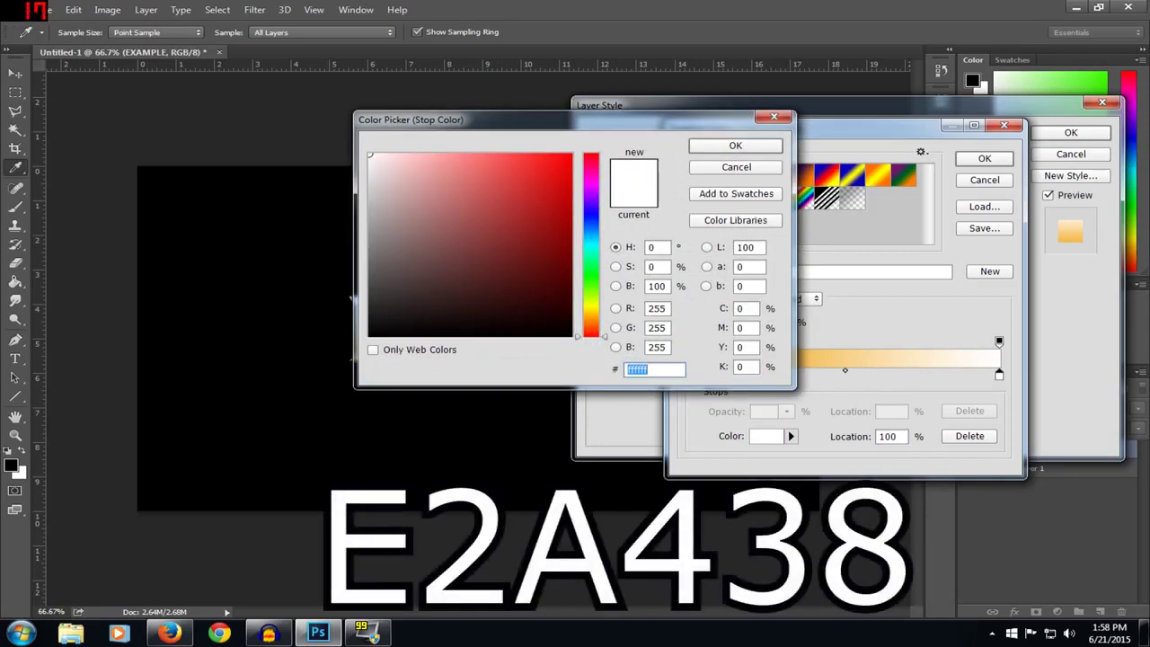
key("BackSpace")
type("e2")
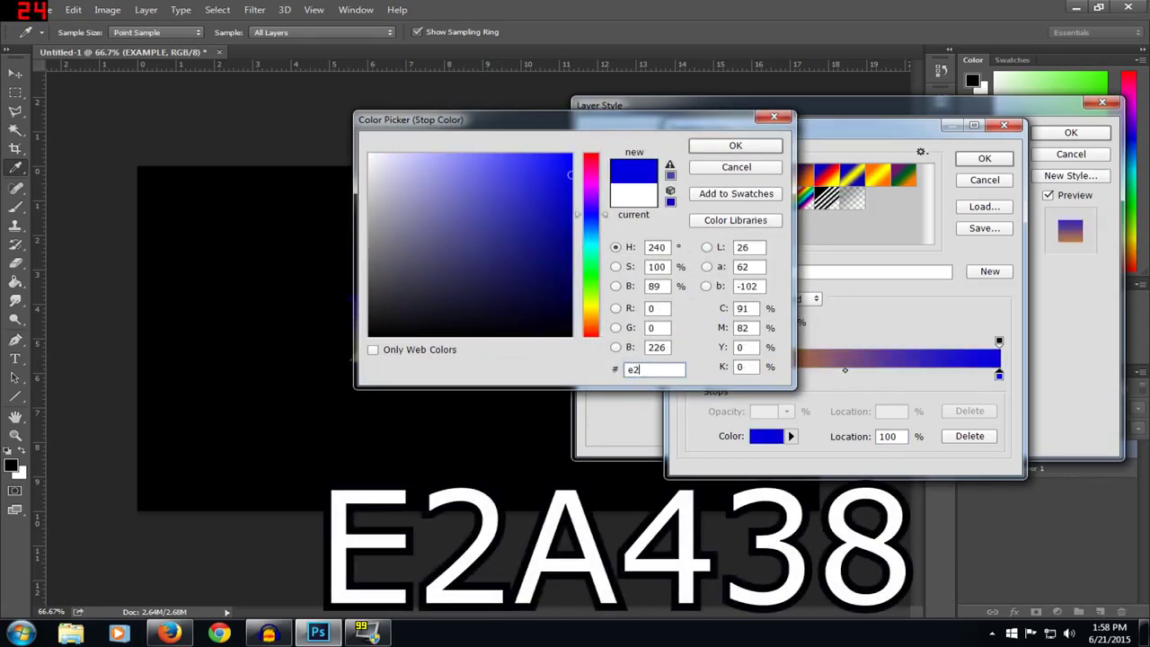
type("a438")
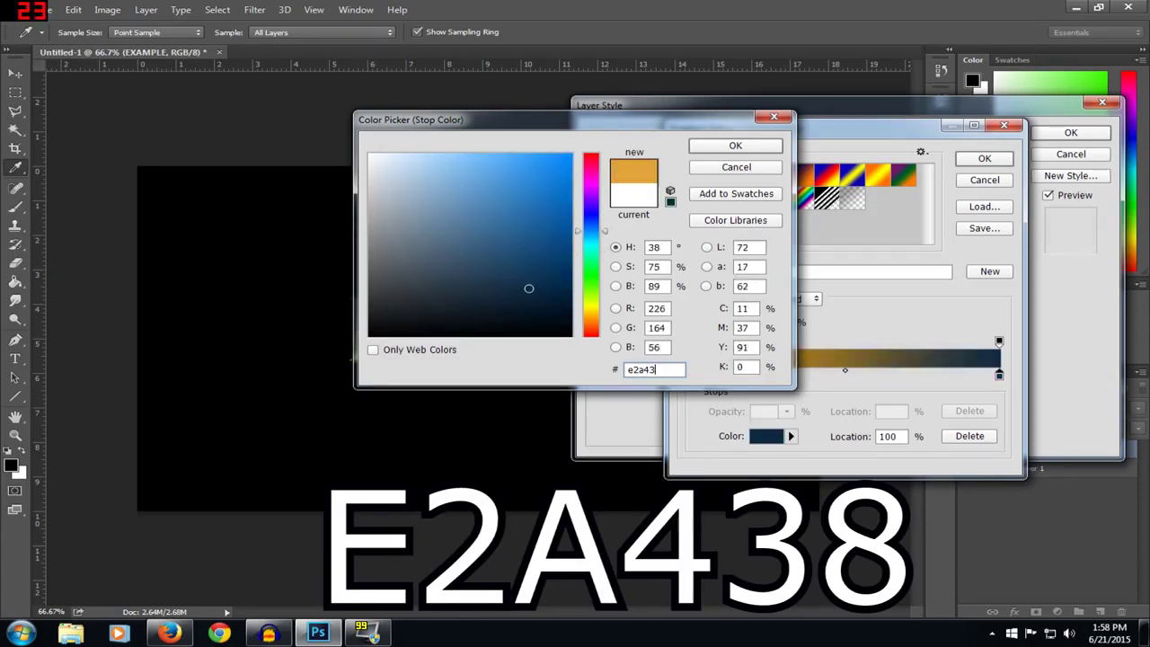
left_click(733, 145)
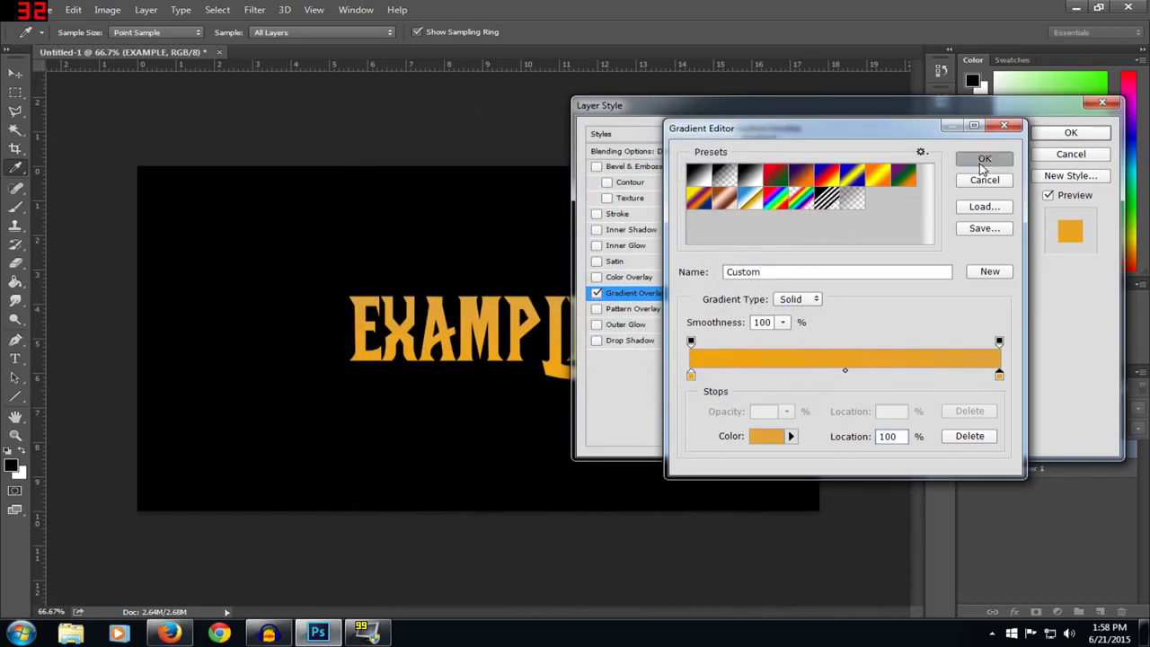
left_click(983, 160)
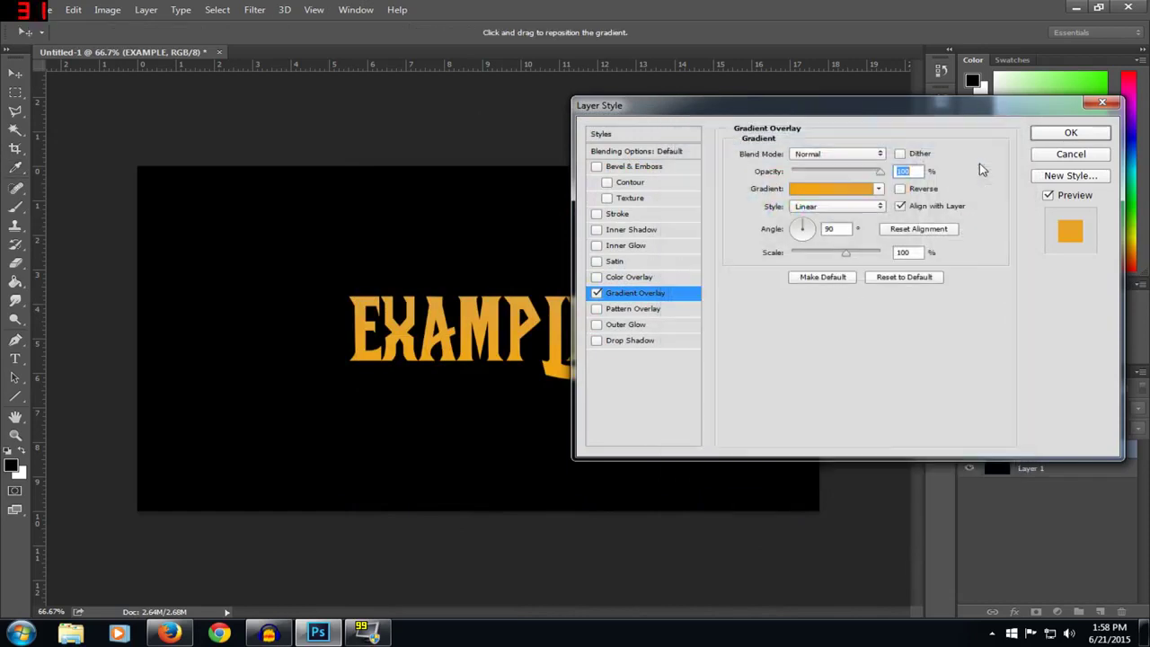
- Switch the gradient overlay style to Angle and enable Bevel & Emboss on the text
left_click(860, 207)
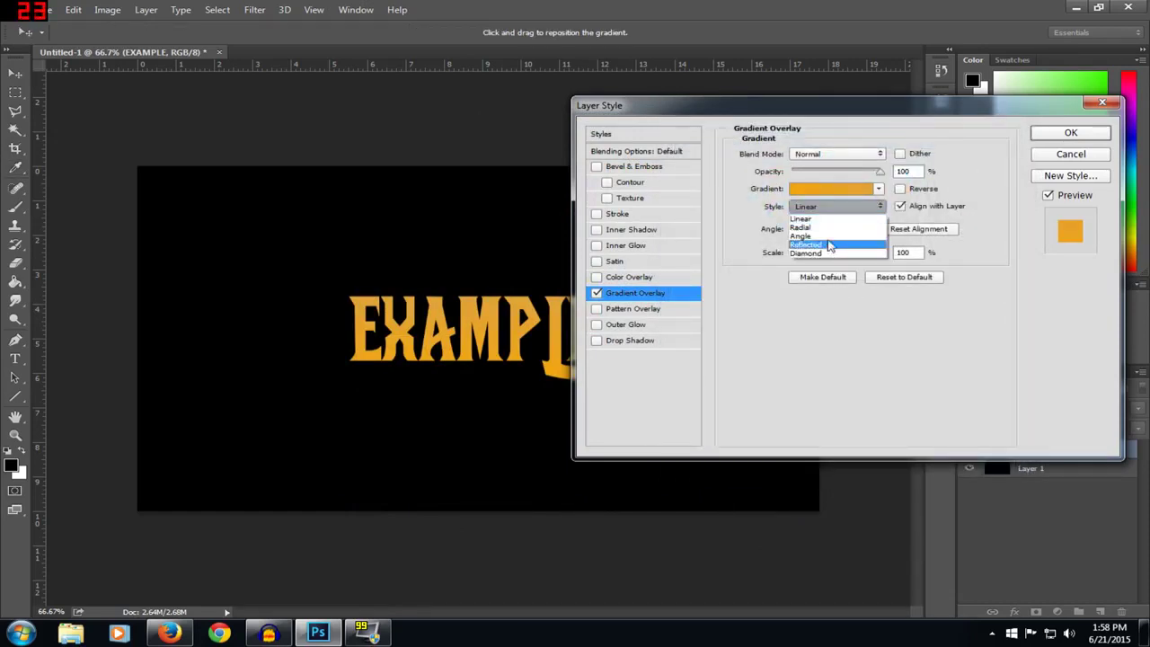
left_click(831, 238)
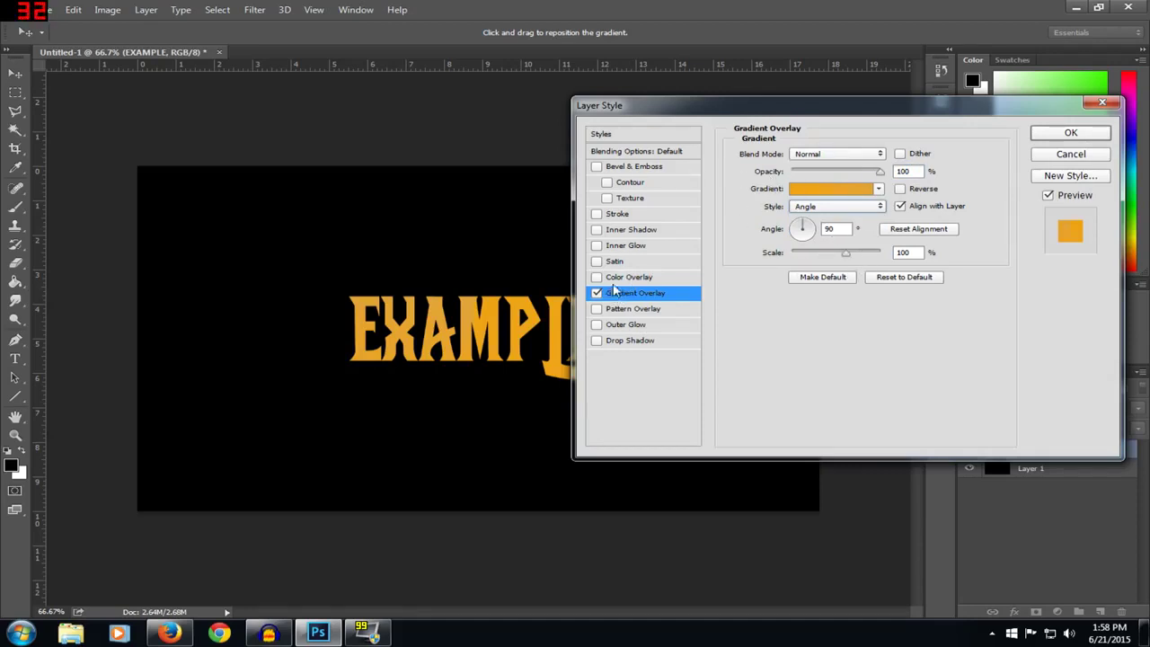
left_click(597, 167)
left_click(635, 168)
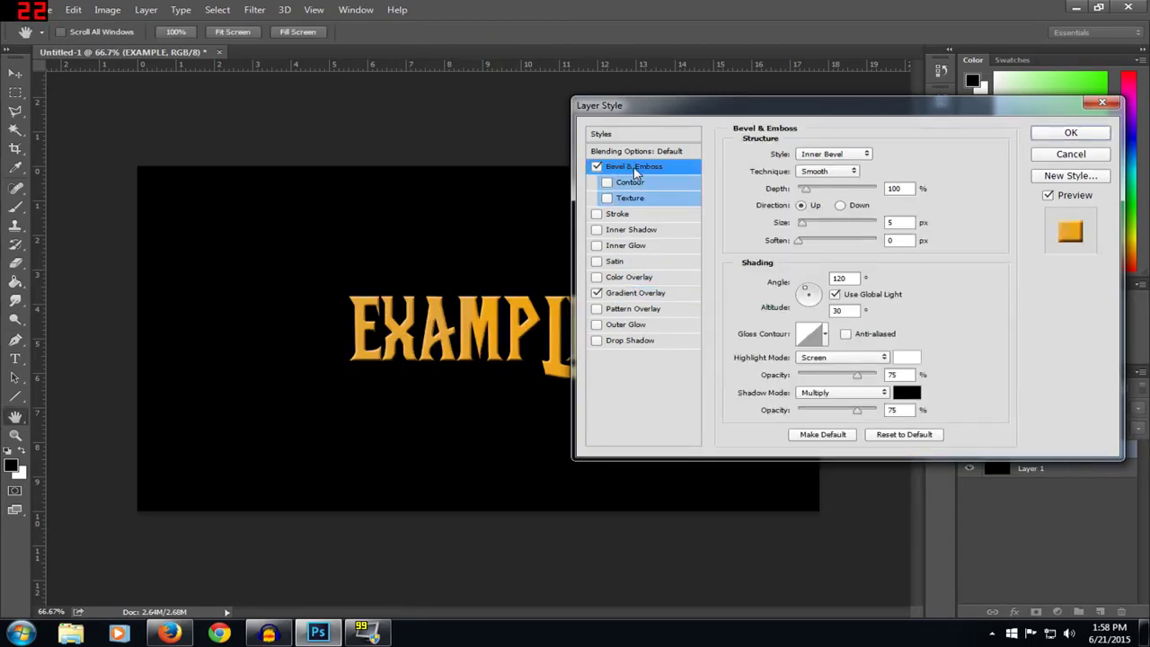
- Set the bevel technique to Chisel Hard with 140% depth
left_click(848, 171)
left_click(838, 192)
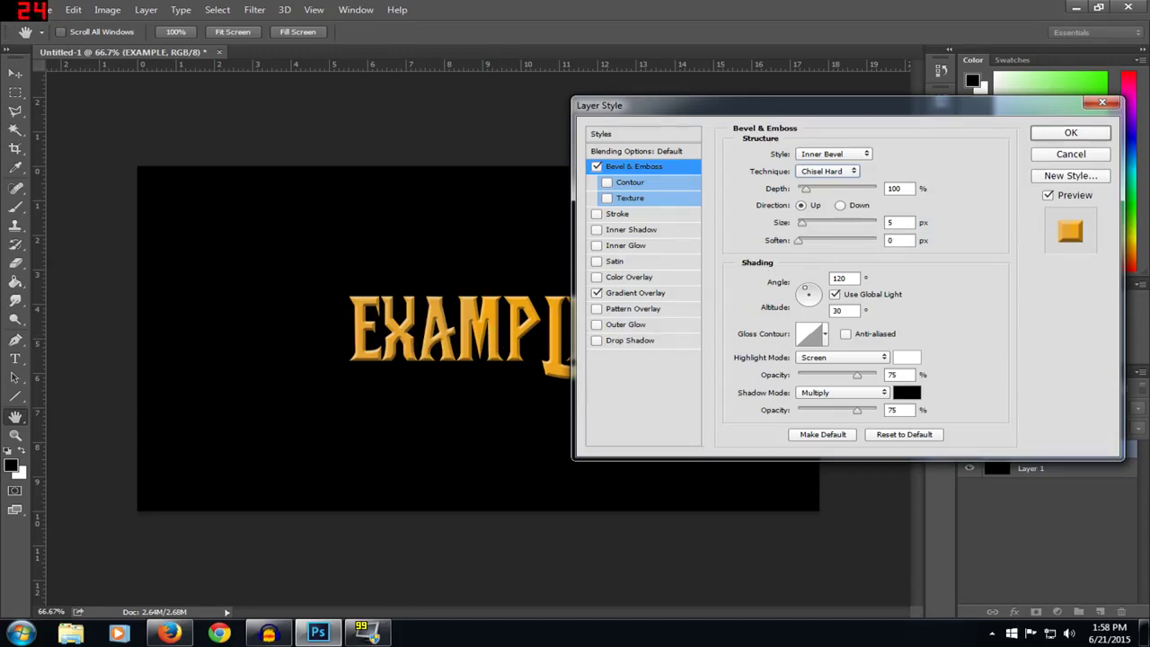
left_click_drag(806, 191, 811, 193)
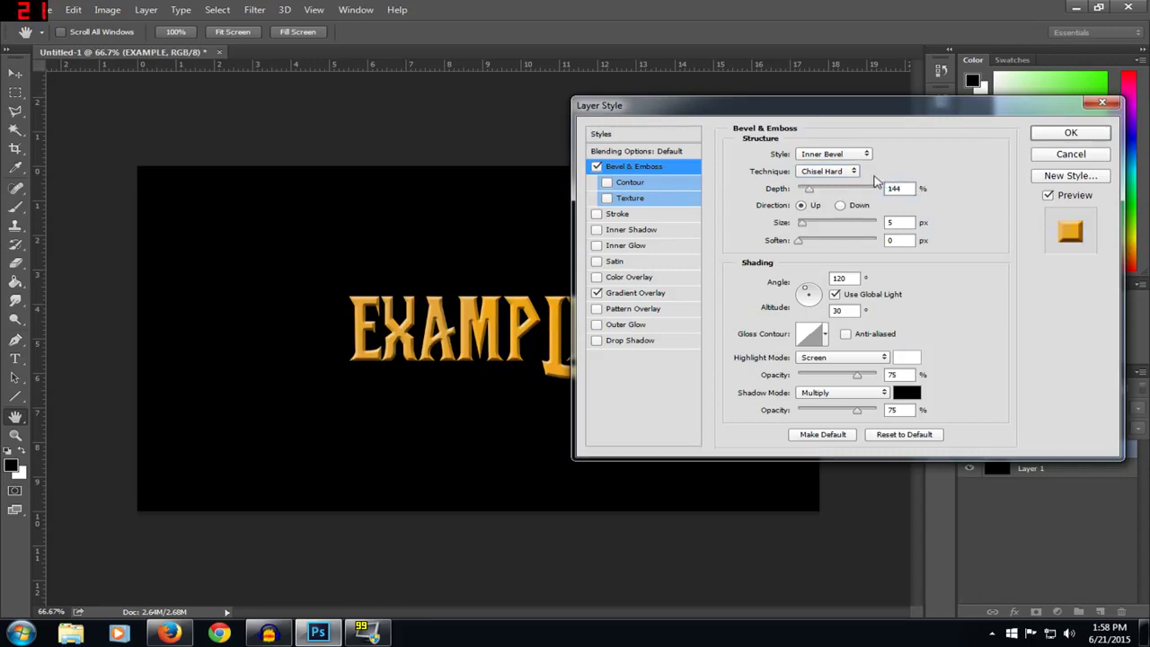
type("160")
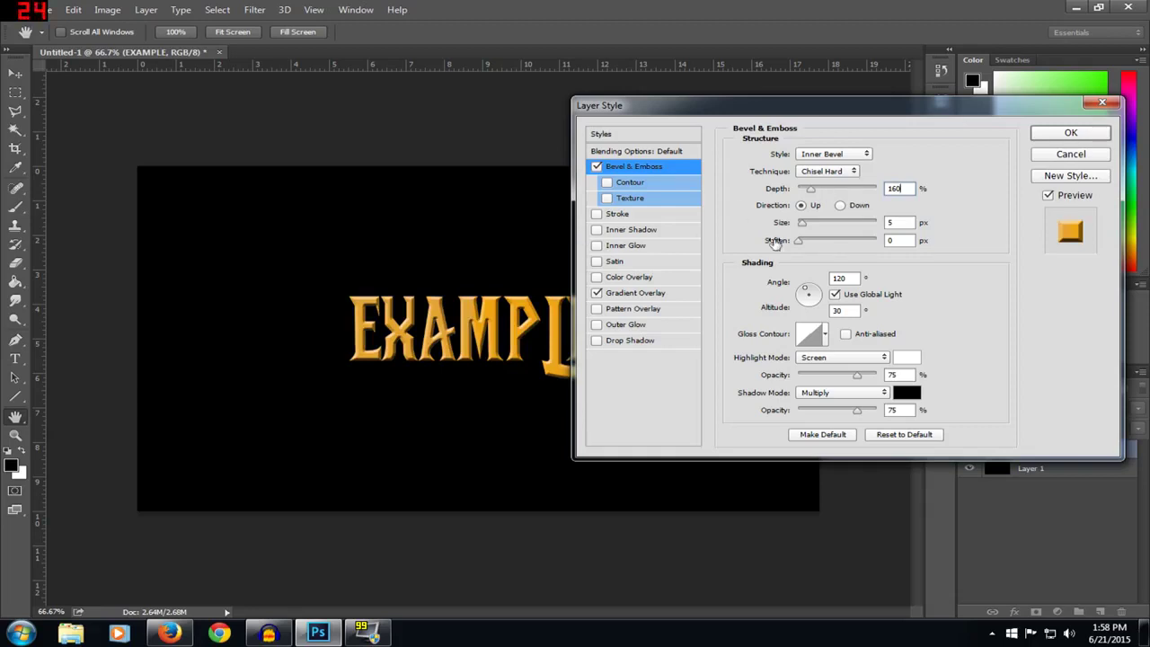
key("BackSpace")
key("BackSpace")
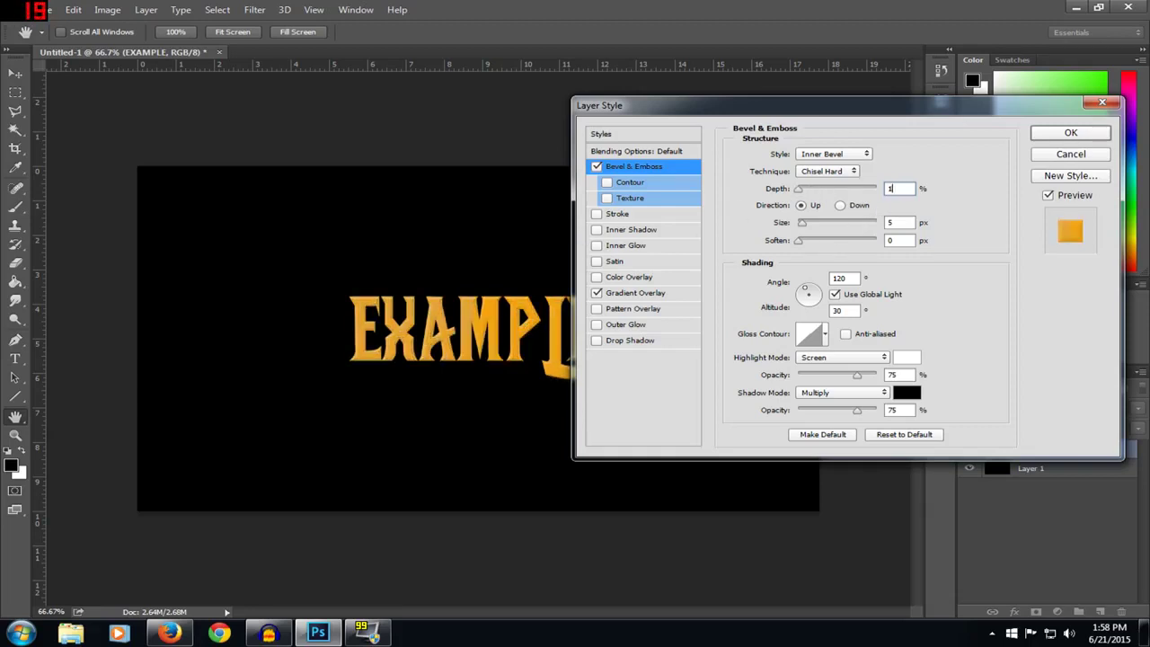
type("40")
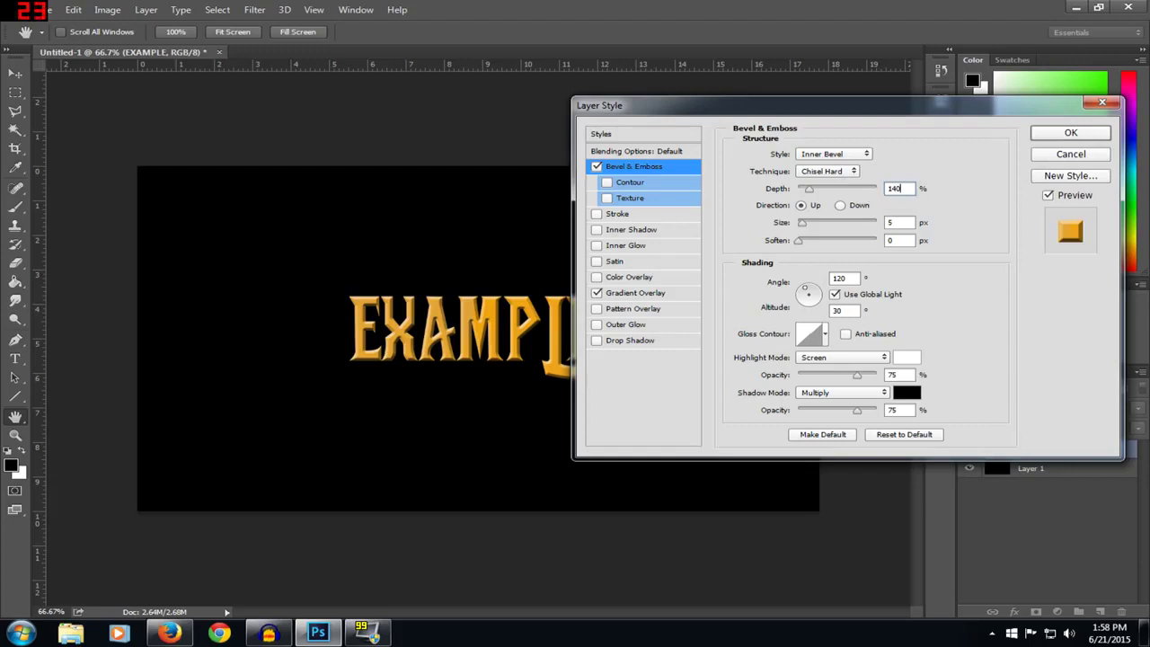
- Set the bevel size to 25 px and the shading altitude to 40°
type("25")
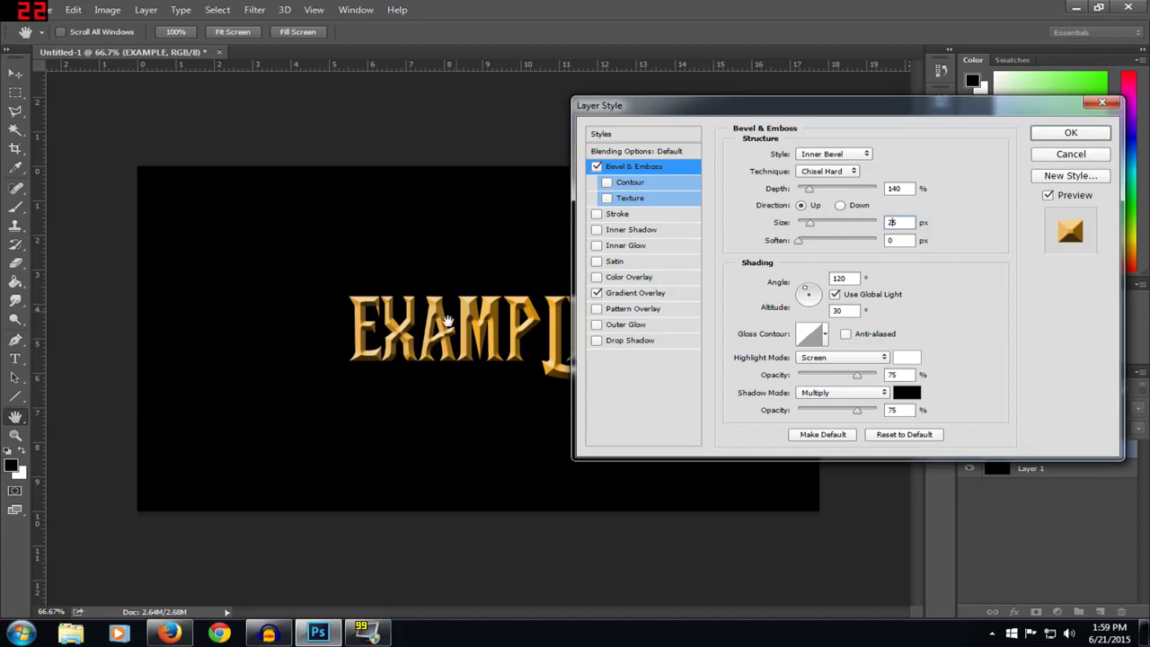
left_click_drag(679, 108, 711, 109)
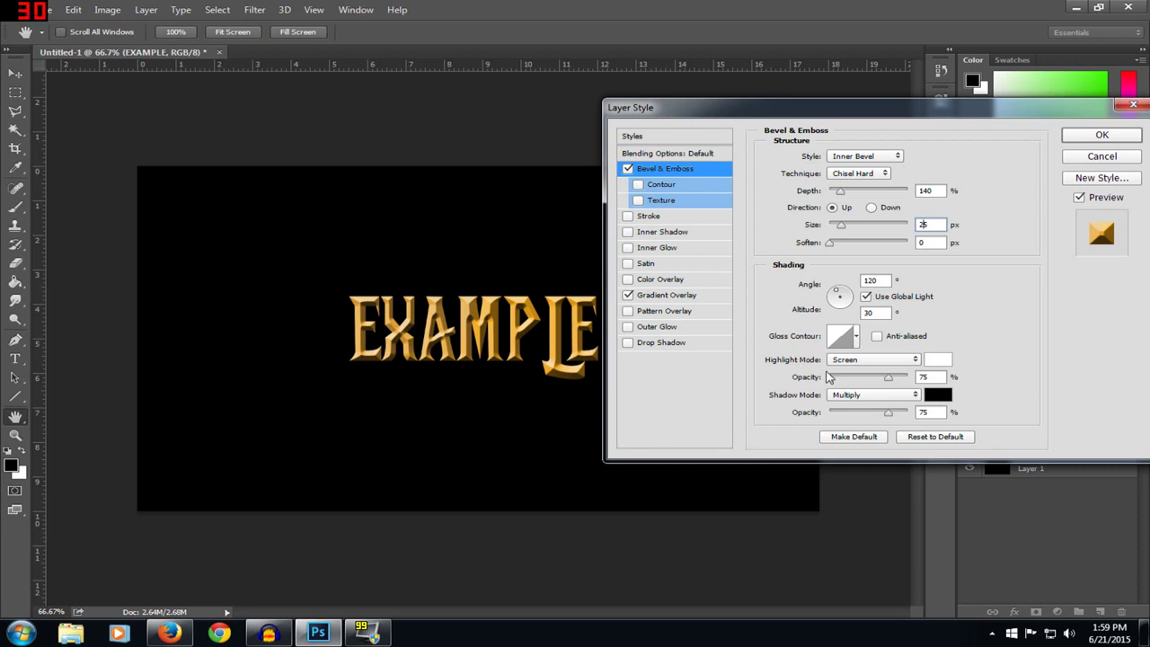
left_click(868, 312)
key("BackSpace")
key("BackSpace")
type("40")
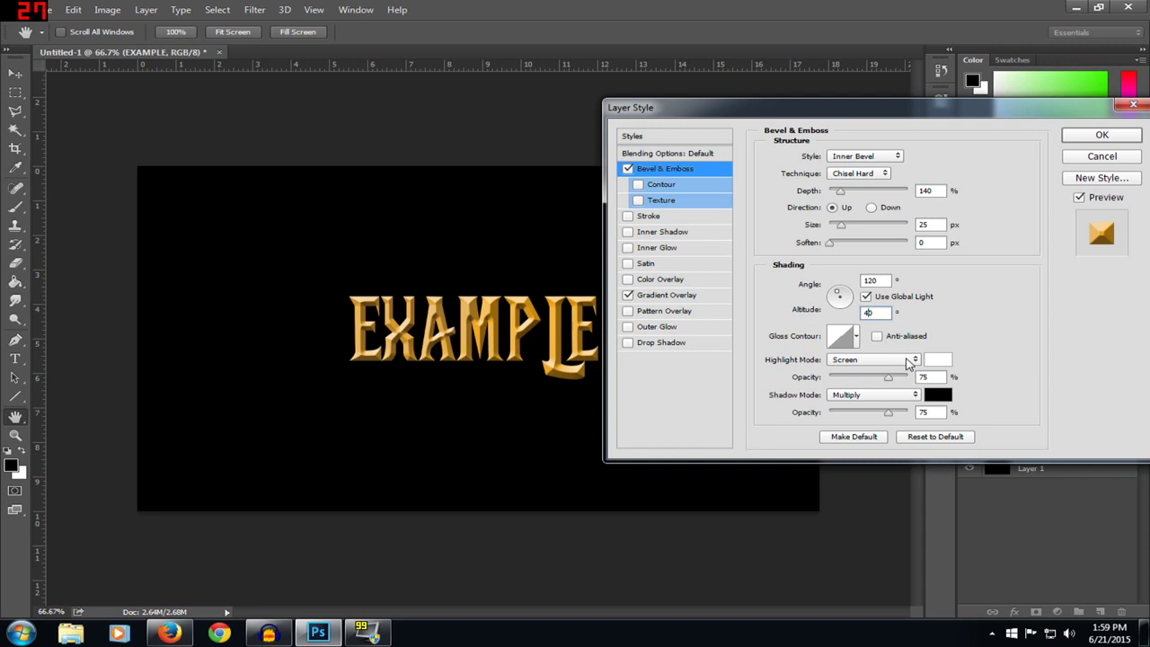
left_click(909, 363)
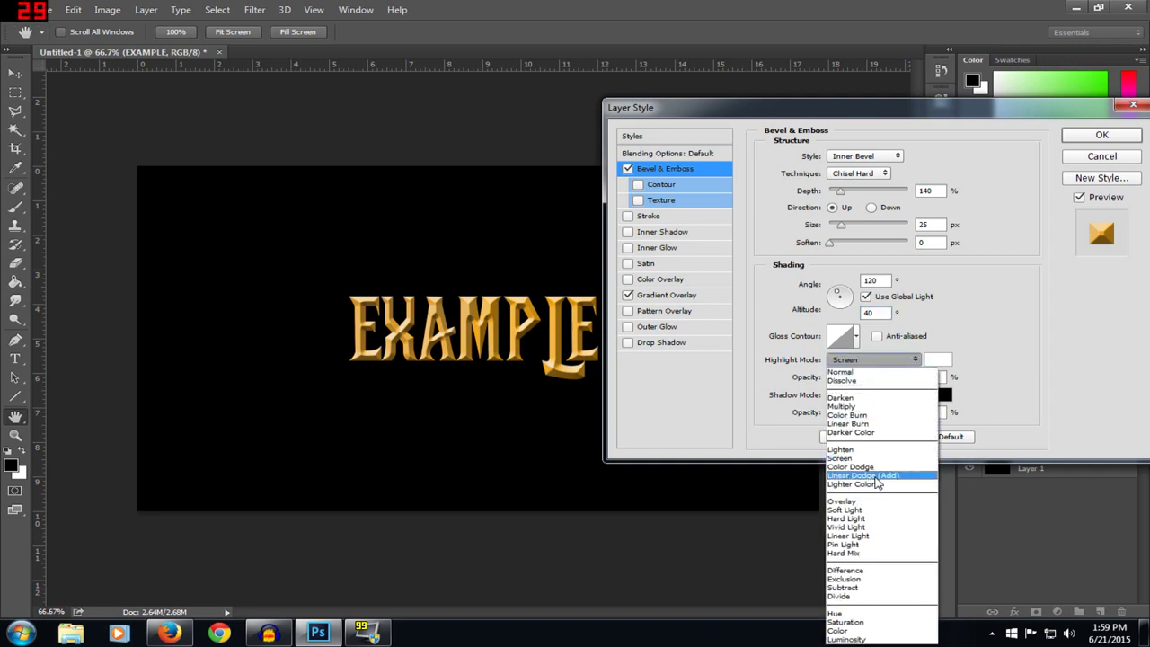
- Set the bevel highlight mode to Linear Dodge (Add) with pale yellow FAF799
left_click(873, 476)
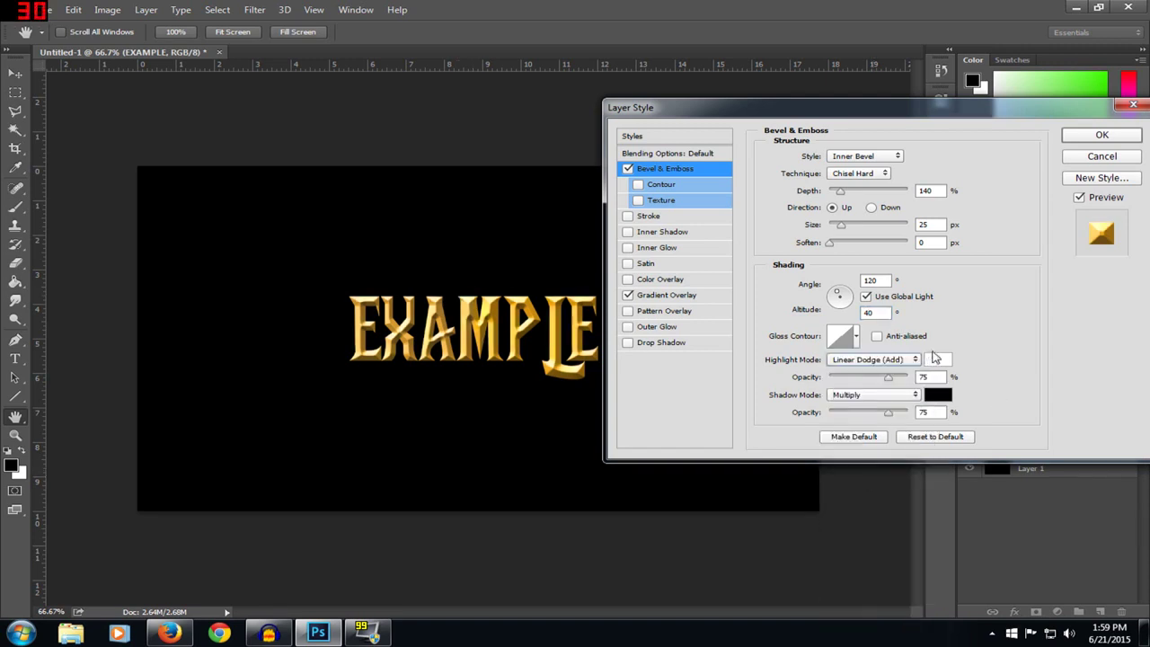
left_click(934, 361)
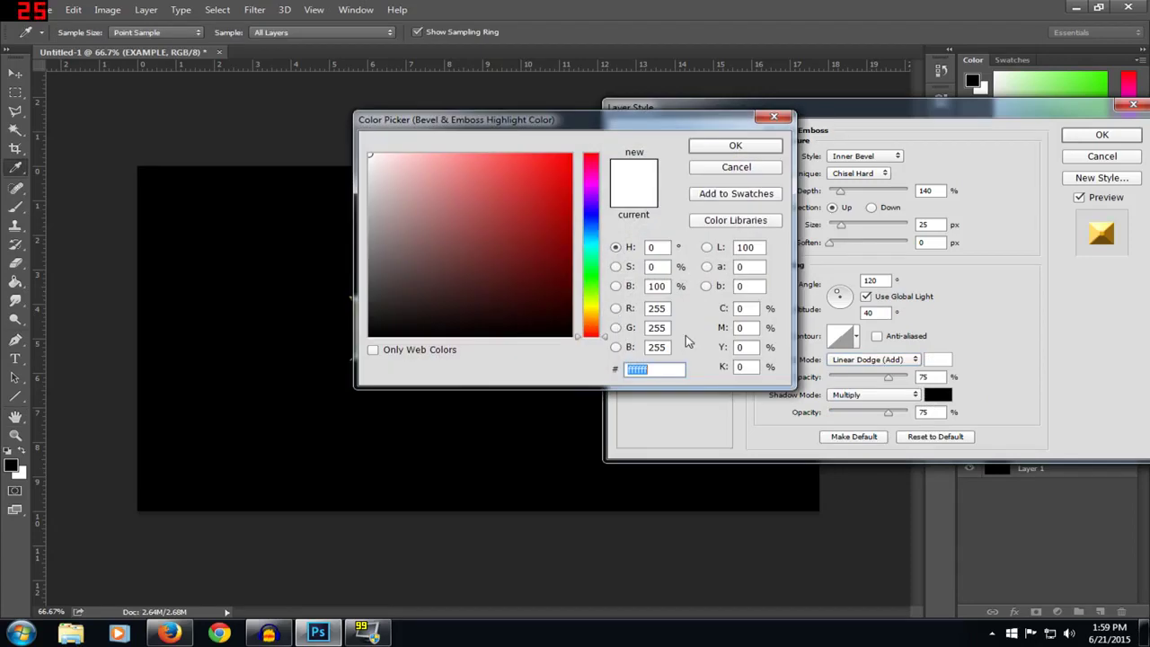
key("BackSpace")
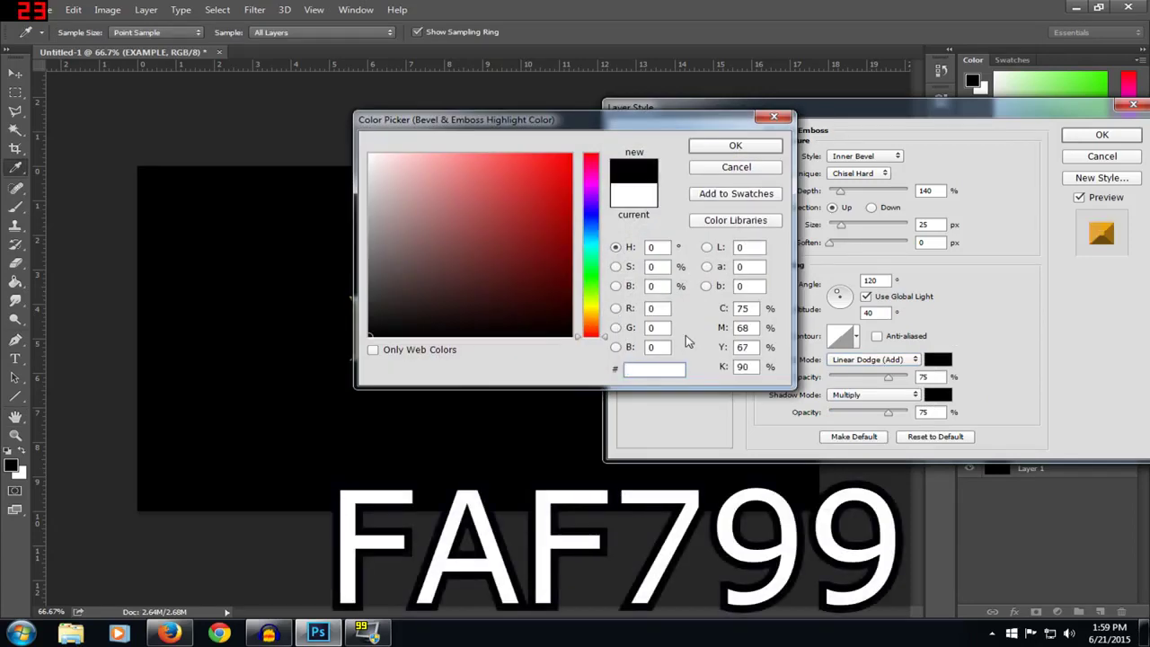
type("faf")
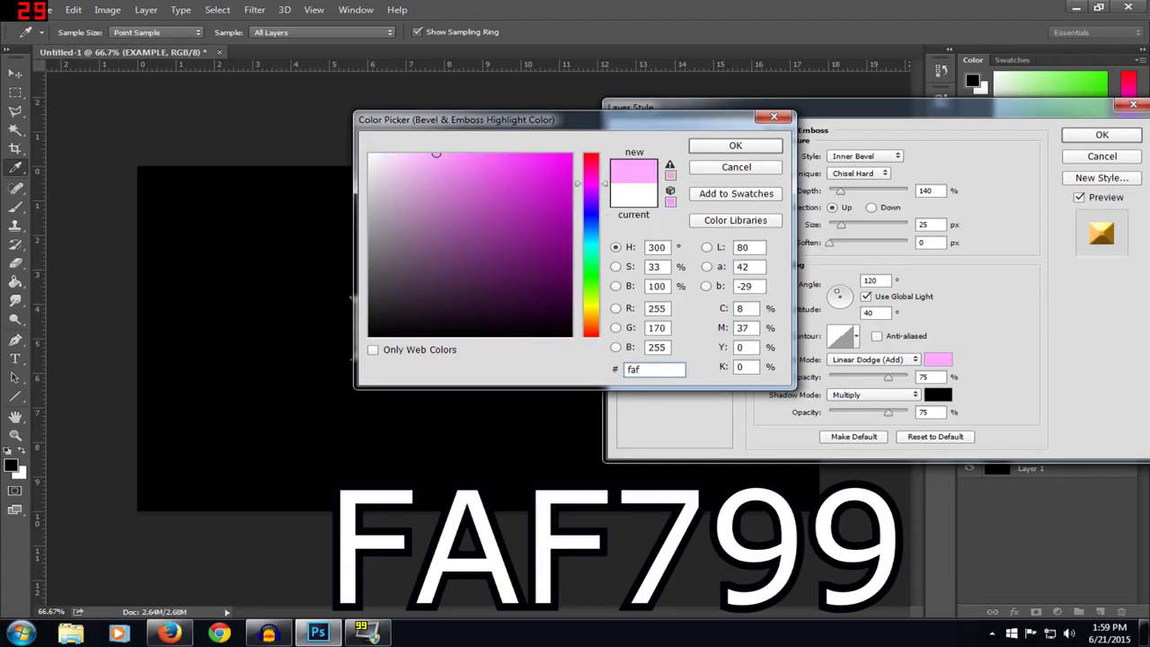
type("799")
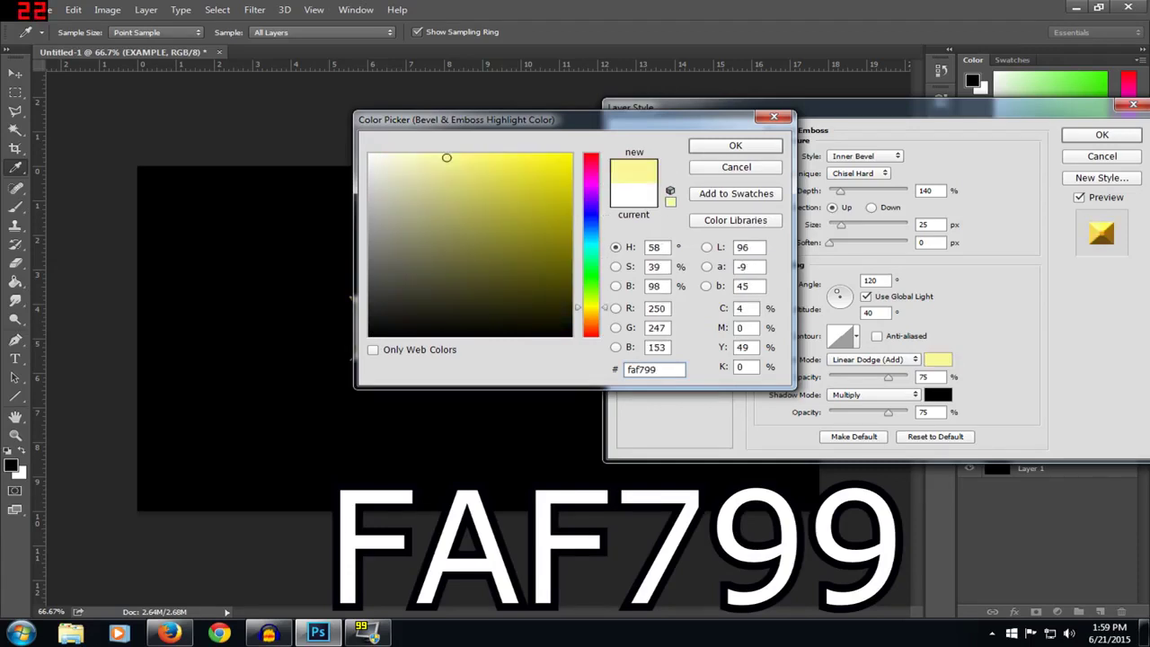
left_click(735, 148)
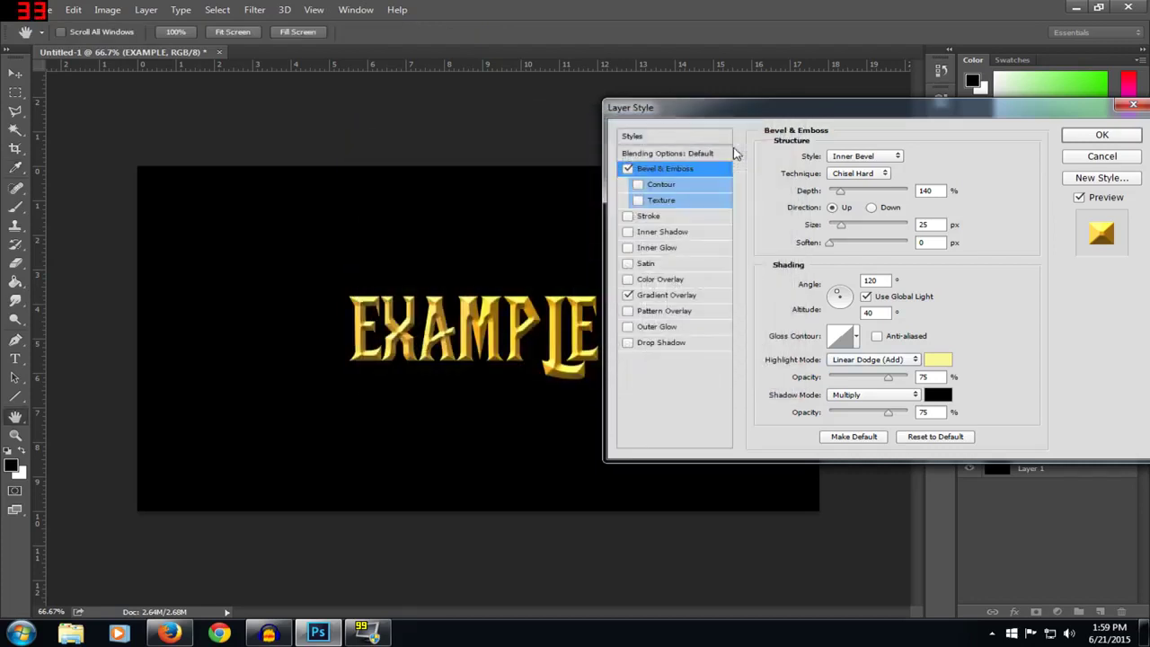
left_click(854, 397)
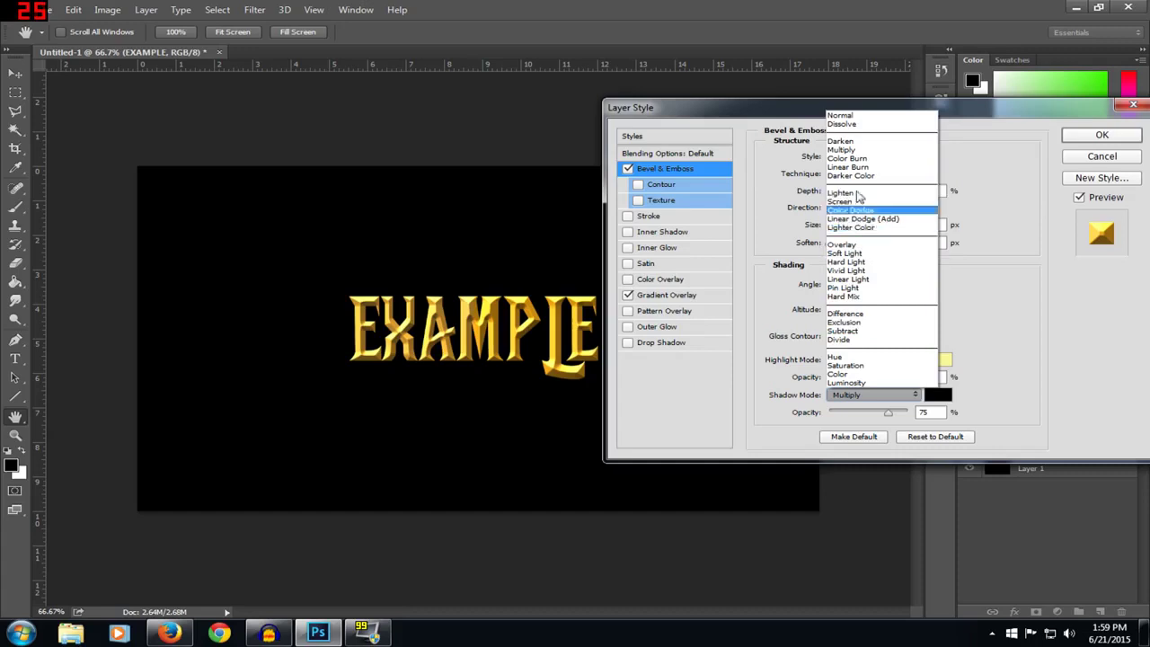
- Make the bevel shadow Linear Burn in dark brown 602e02, set highlight opacity to 82%, and enable Texture
left_click(848, 167)
left_click(937, 396)
type("602")
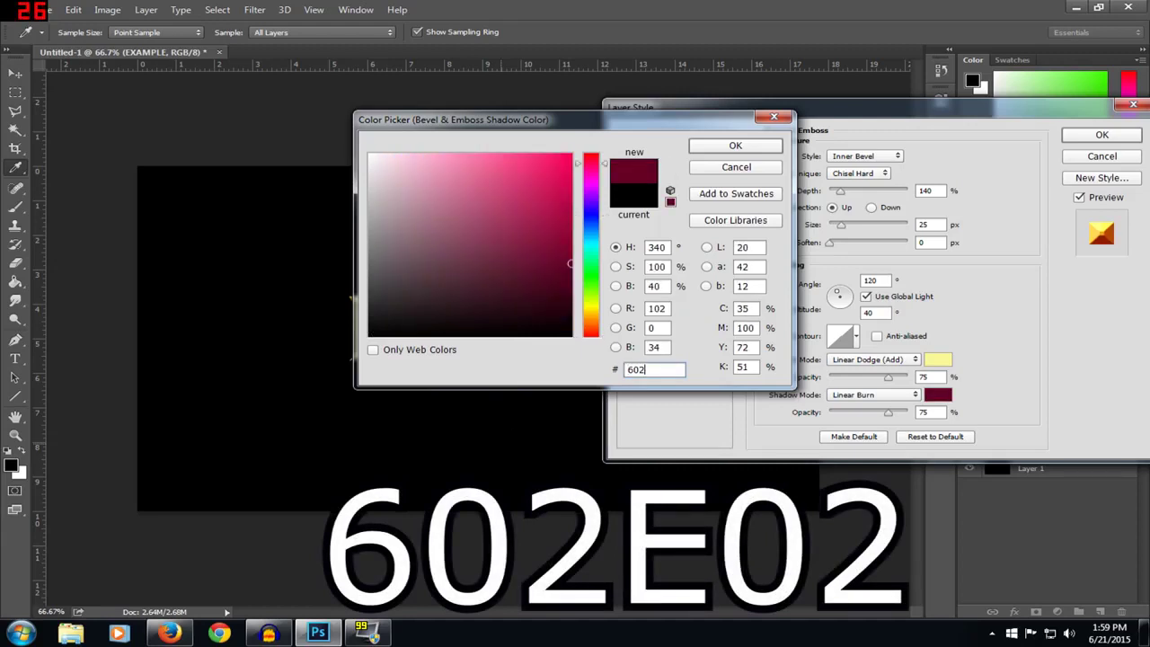
type("e02")
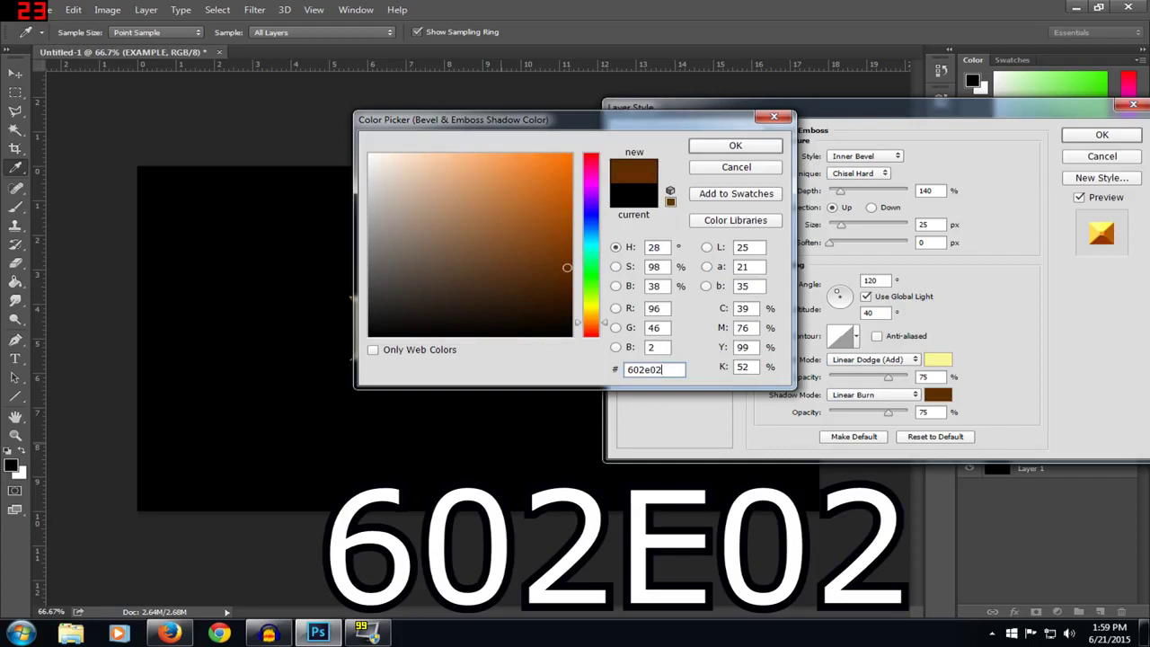
left_click(734, 147)
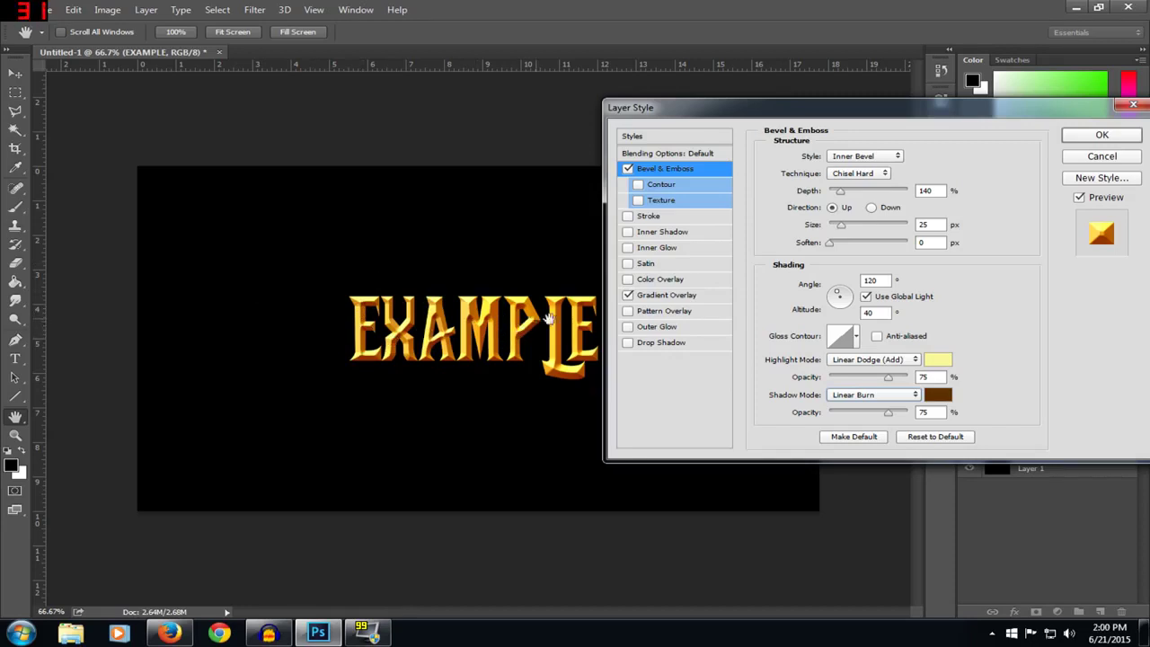
left_click(889, 381)
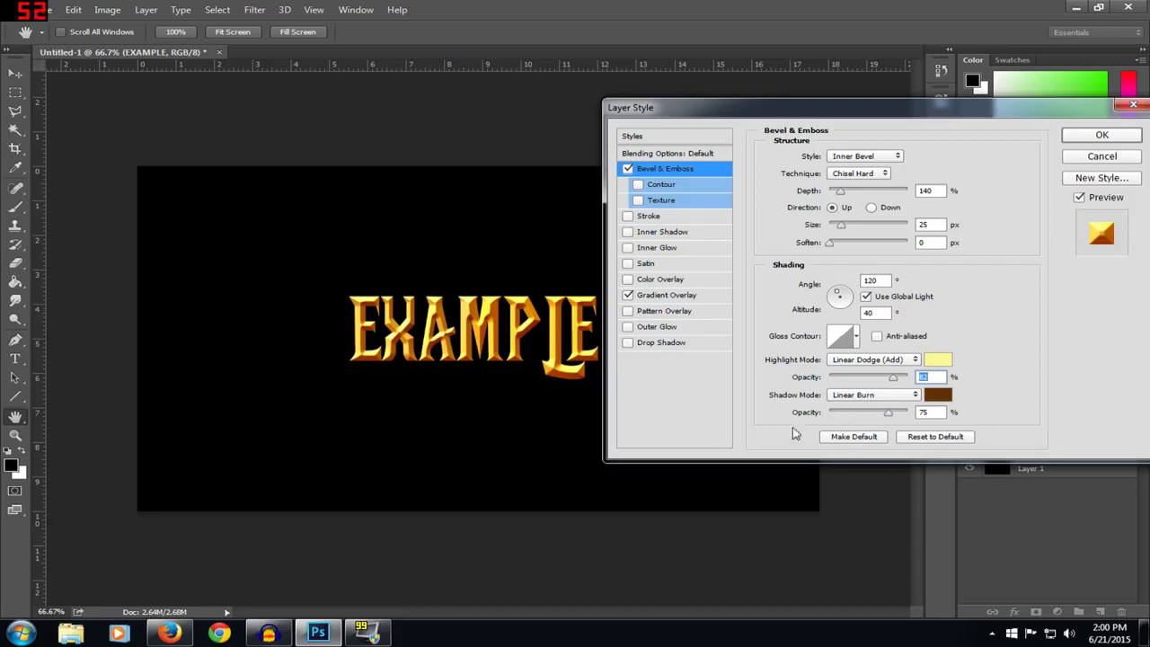
left_click(638, 201)
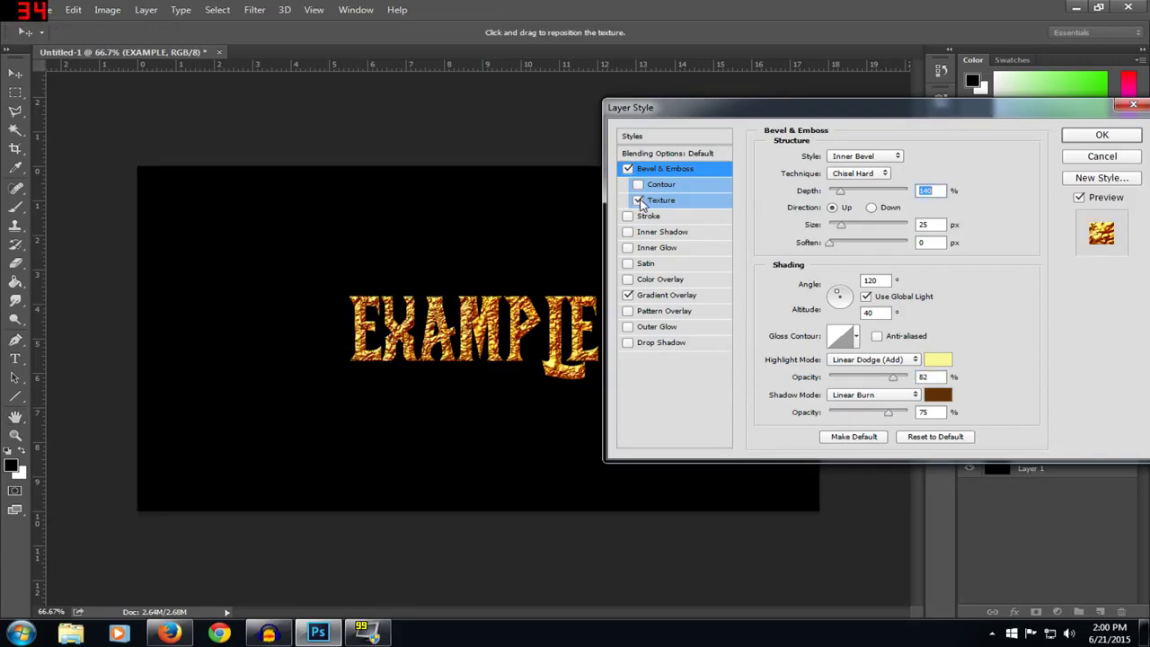
- Give the bevel texture a paler pattern at depth +2 and apply the layer style
left_click(692, 203)
left_click(849, 184)
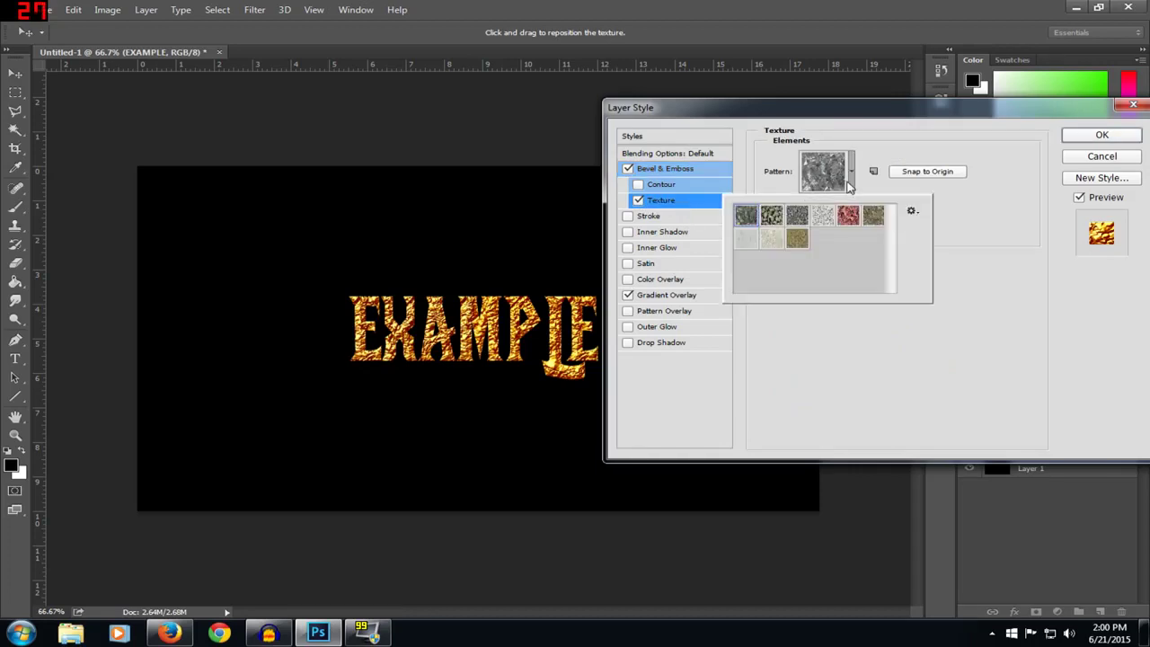
left_click(749, 238)
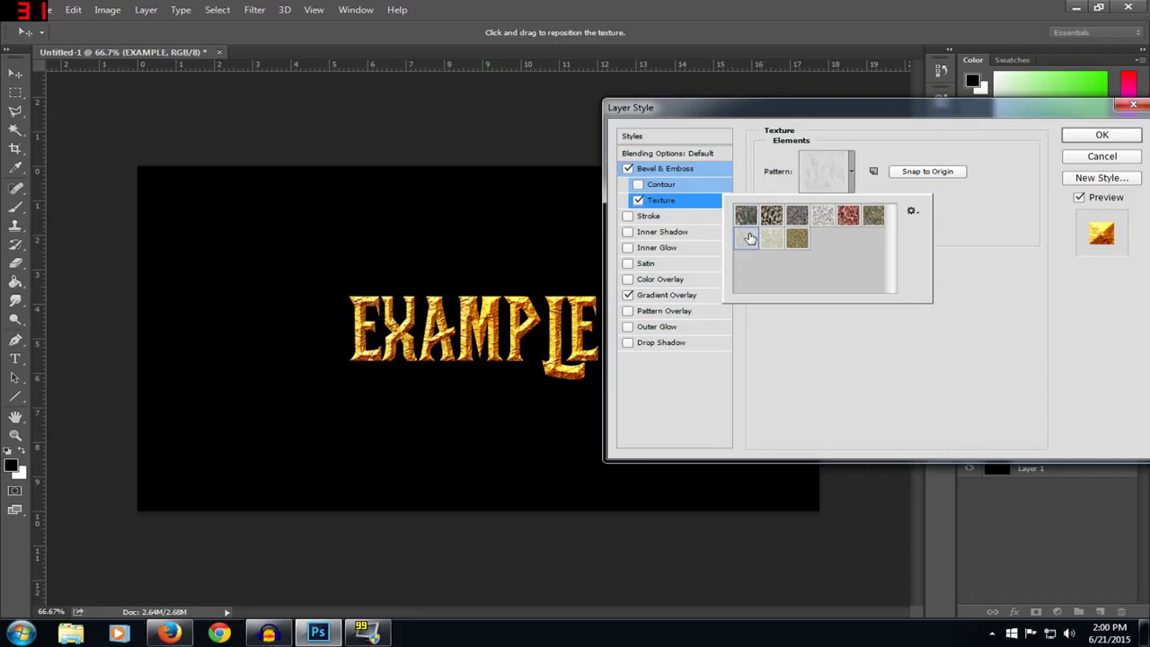
left_click(851, 182)
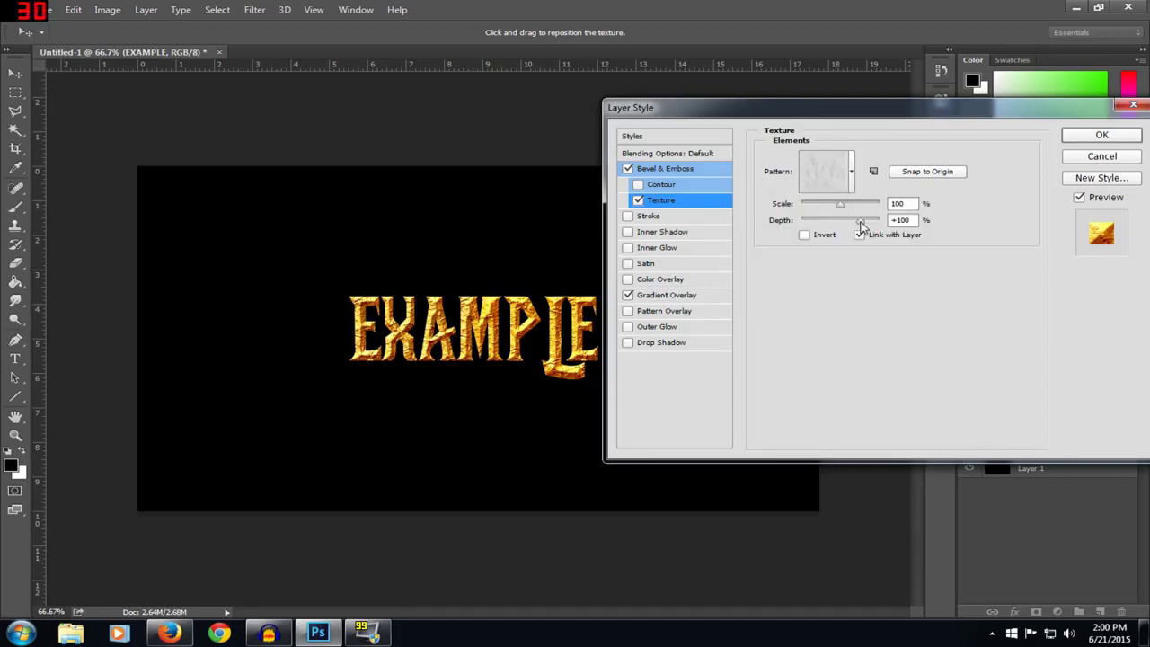
left_click_drag(861, 225, 857, 228)
left_click_drag(857, 227, 836, 226)
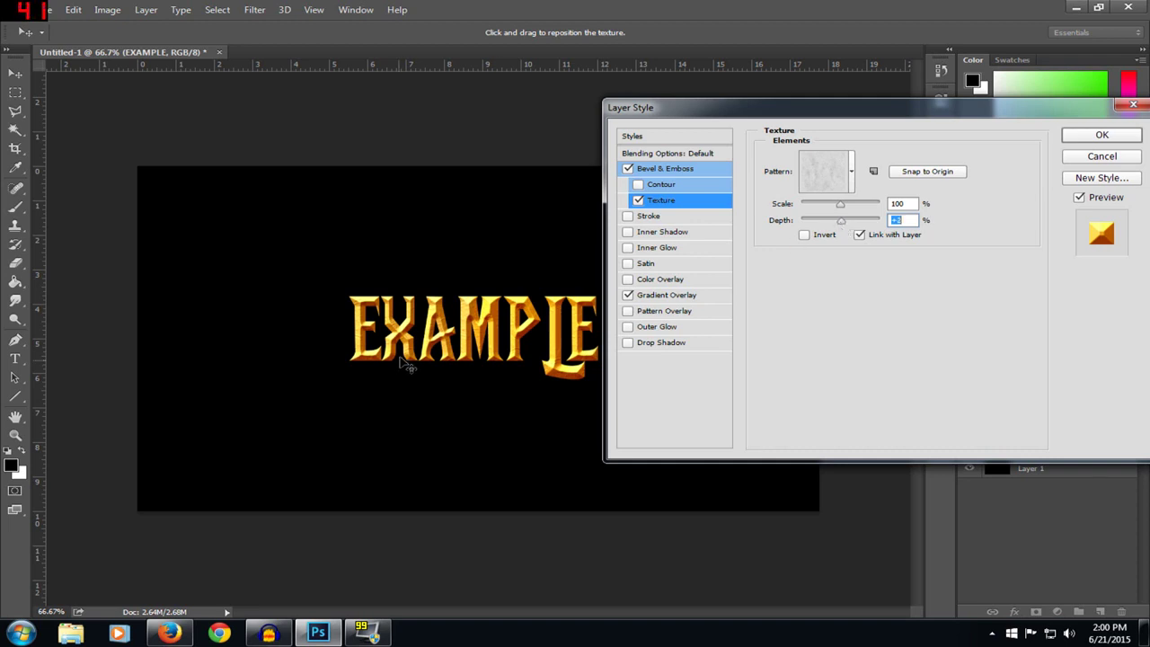
left_click_drag(660, 118, 500, 265)
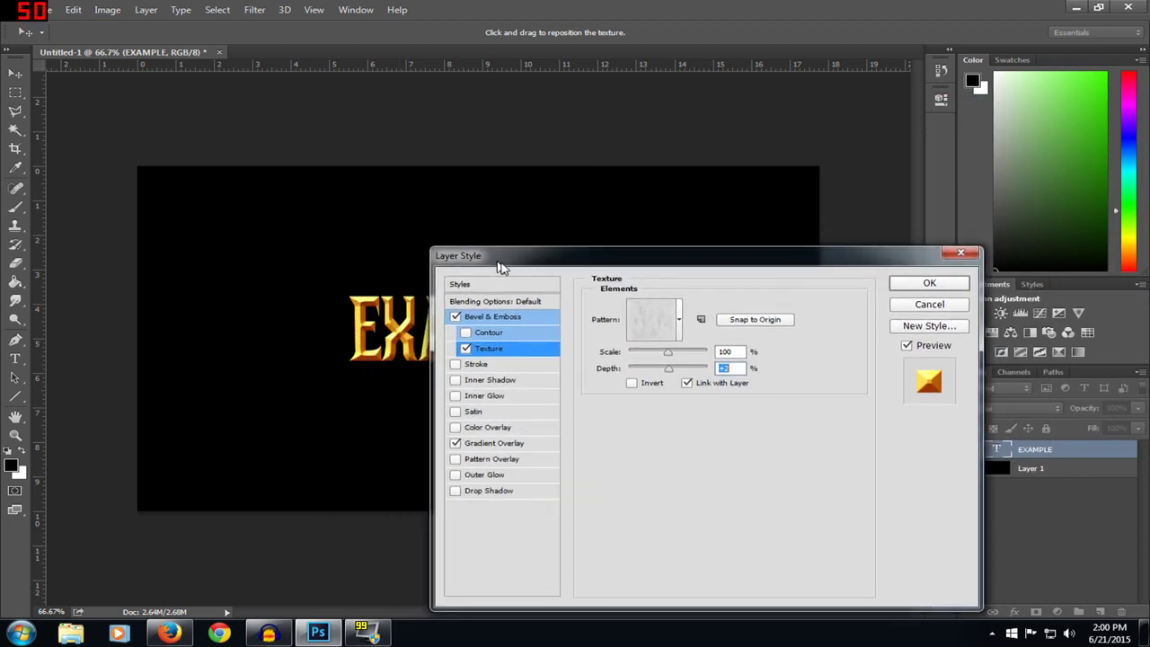
left_click(929, 283)
- Hide the black background layer and nudge the text slightly up and right
left_click(969, 508)
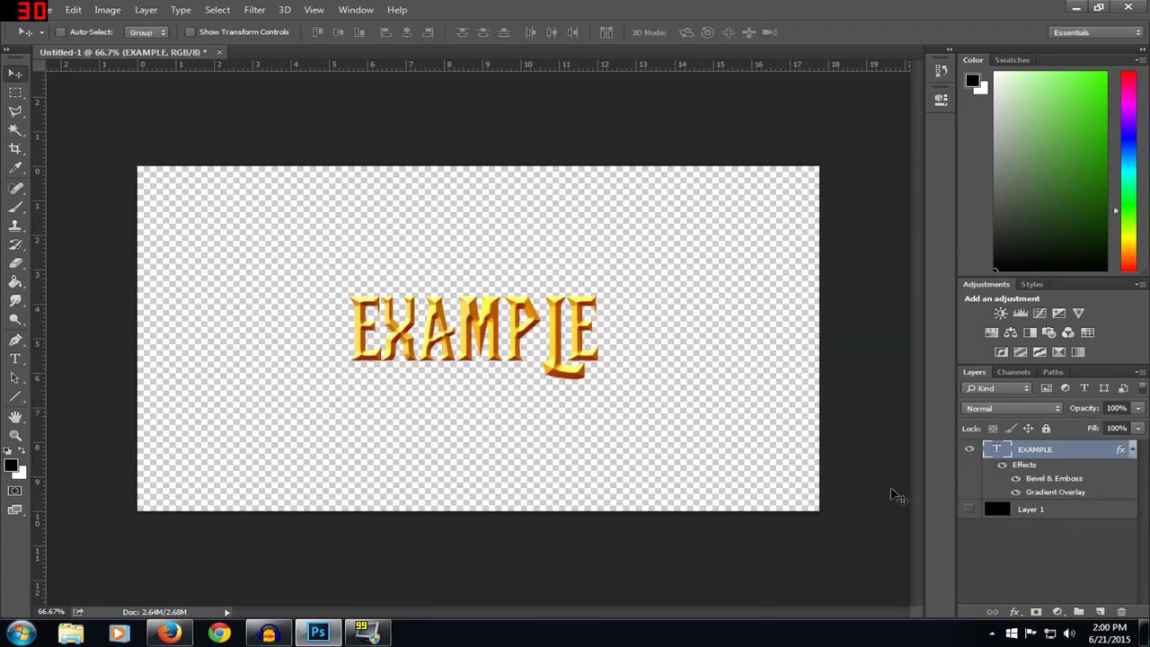
mouse_move(447, 315)
left_mouse_down()
mouse_move(431, 323)
mouse_move(456, 310)
left_mouse_up()
double_click(1078, 449)
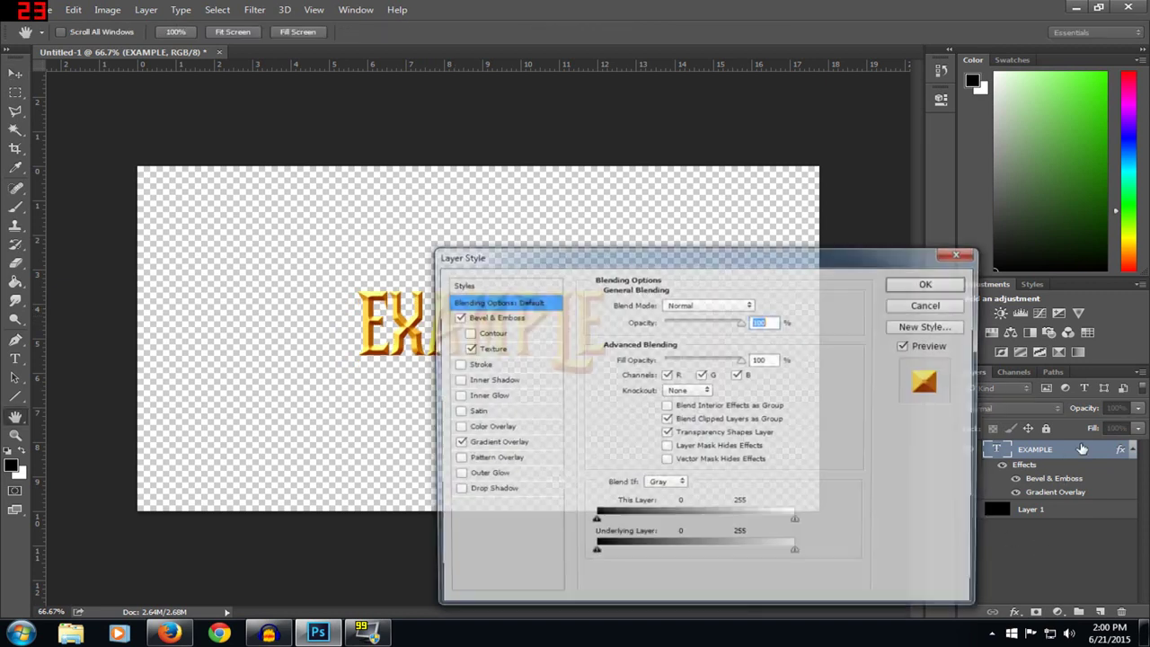
- Give the EXAMPLE text a Drop Shadow with an increased distance and apply the style
left_click_drag(541, 259, 726, 191)
left_click(640, 422)
left_click(675, 425)
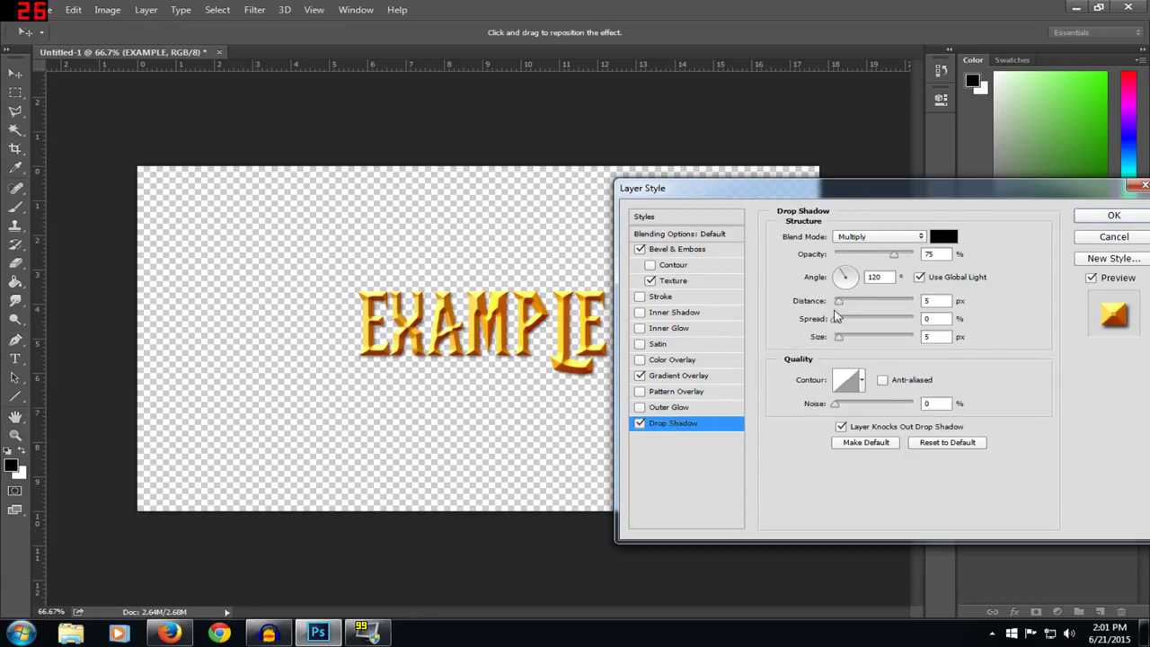
left_click_drag(838, 301, 850, 303)
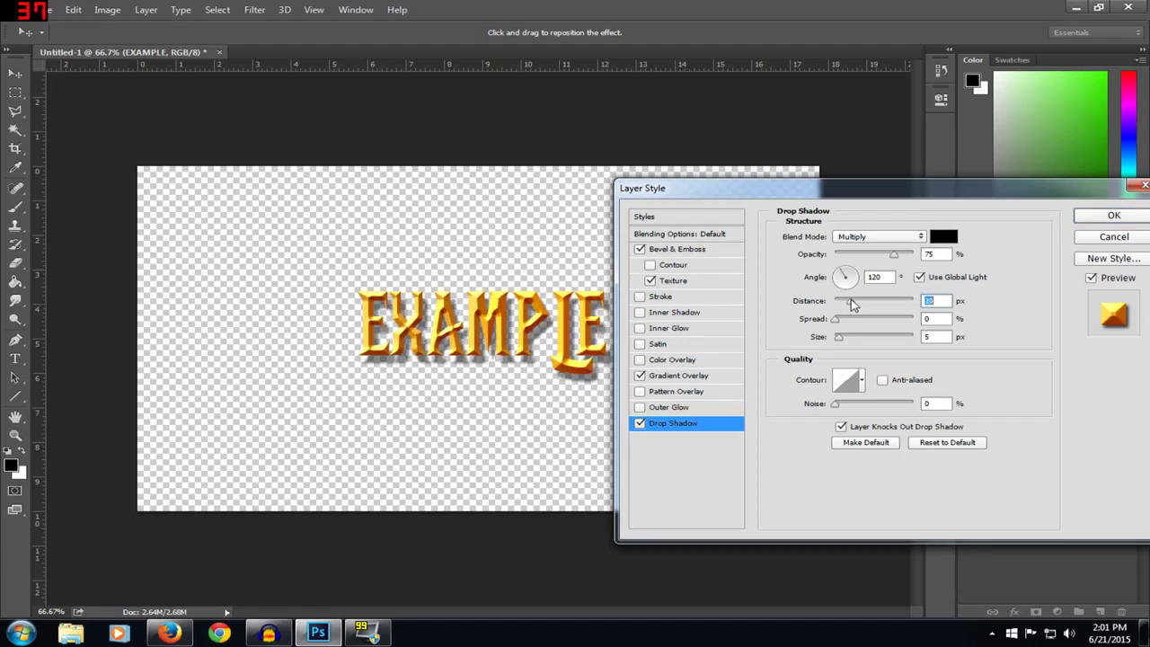
left_click_drag(738, 191, 560, 433)
left_click(934, 458)
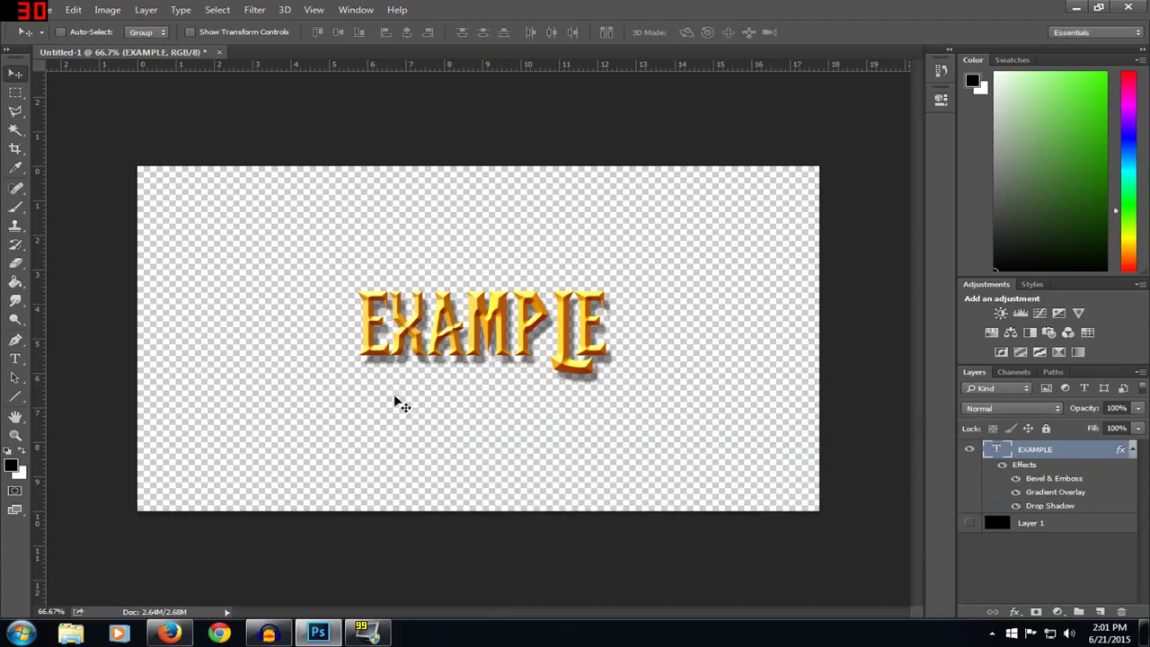
- Replace EXAMPLE with 'WOW TEXT TUTORIAL' and nudge the styled text into position
left_click(15, 357)
left_click(480, 449)
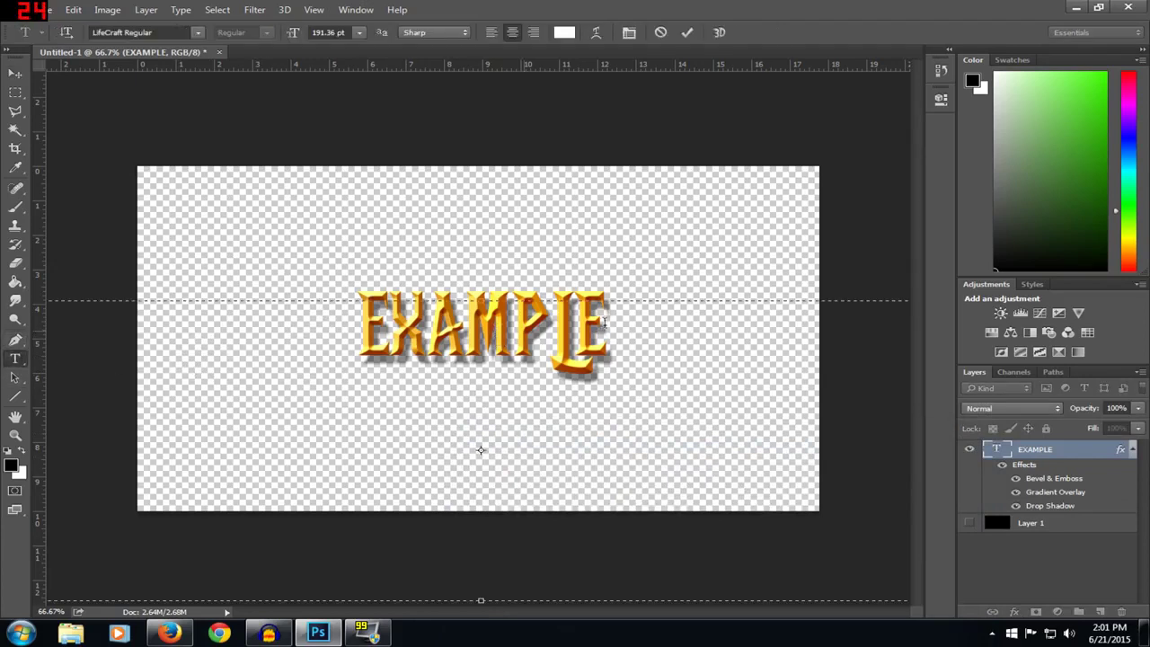
key("ctrl+a")
key("BackSpace")
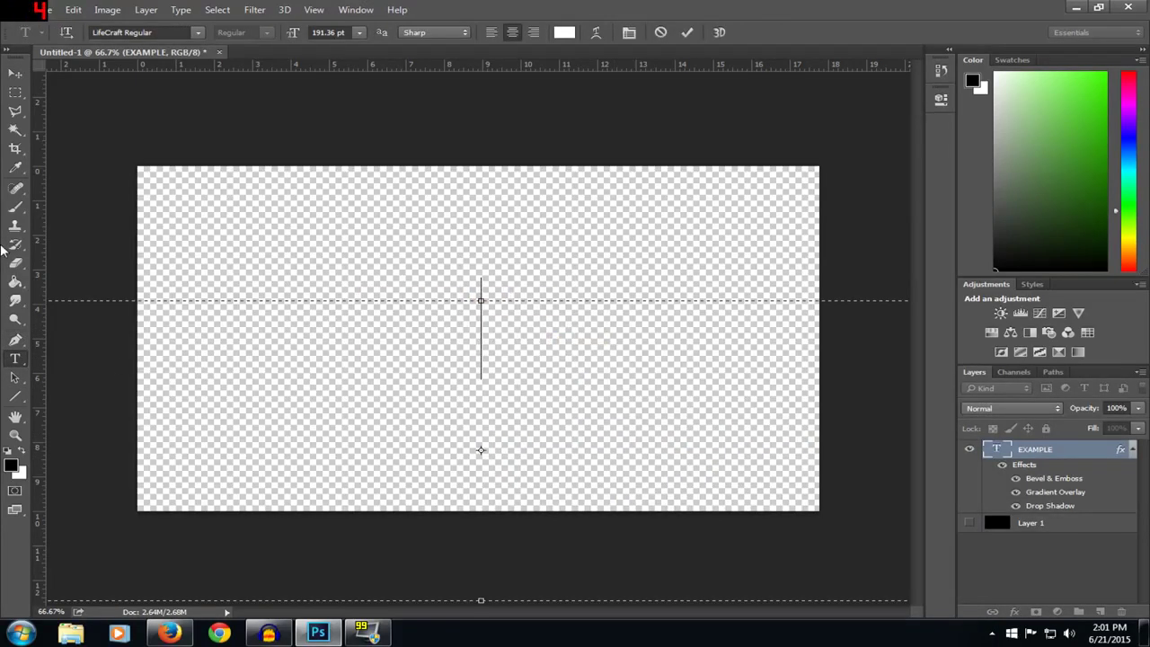
type("WOW ")
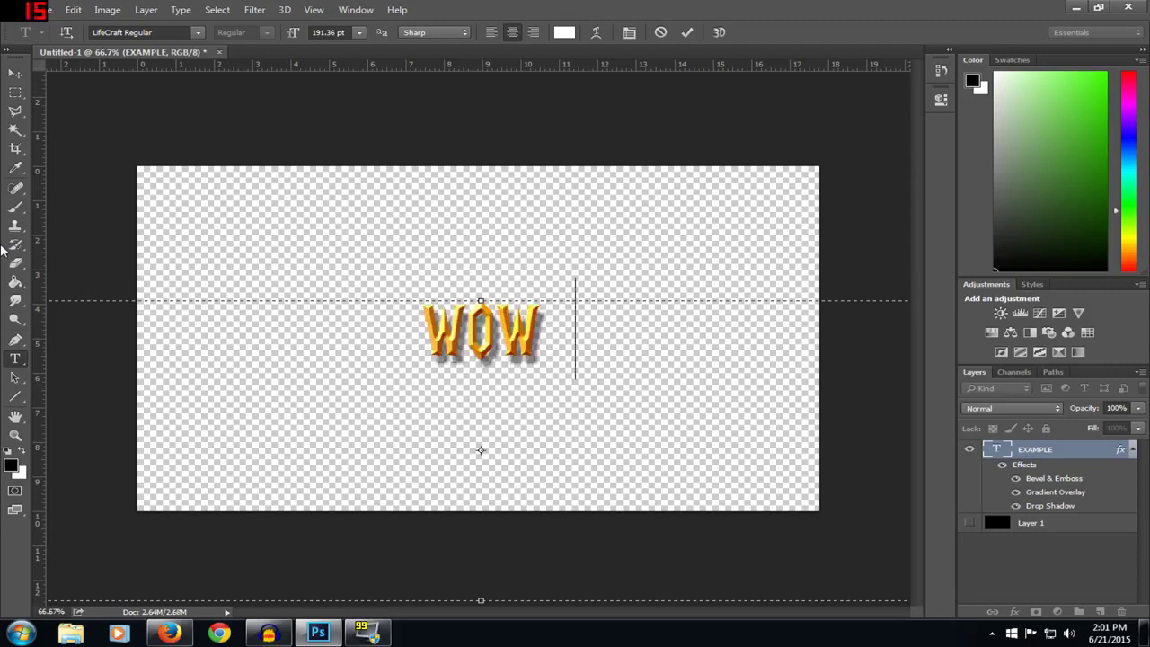
type("TEXT TUTORIAL")
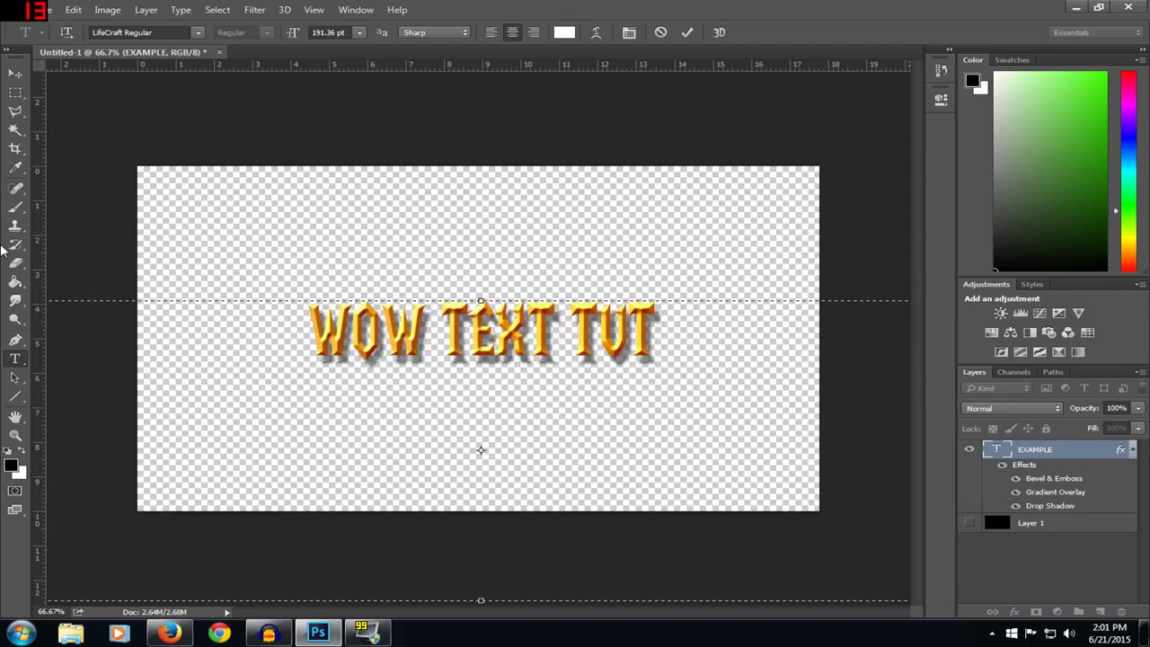
left_click(15, 73)
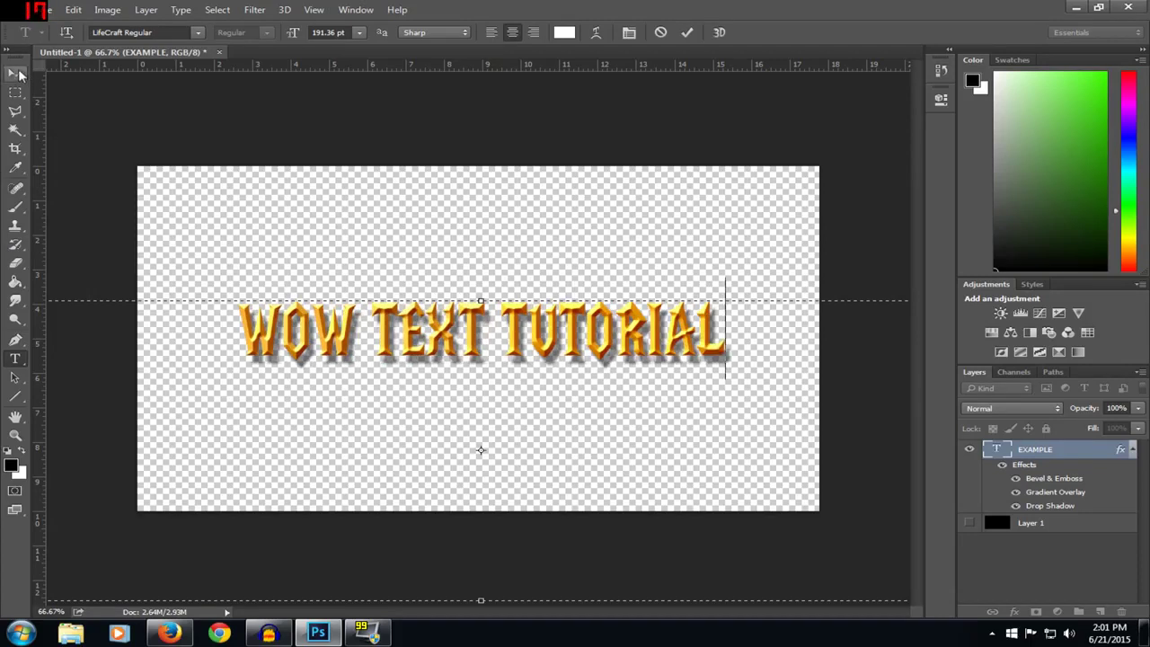
mouse_move(423, 318)
left_mouse_down()
mouse_move(426, 335)
mouse_move(426, 310)
mouse_move(426, 325)
left_mouse_up()
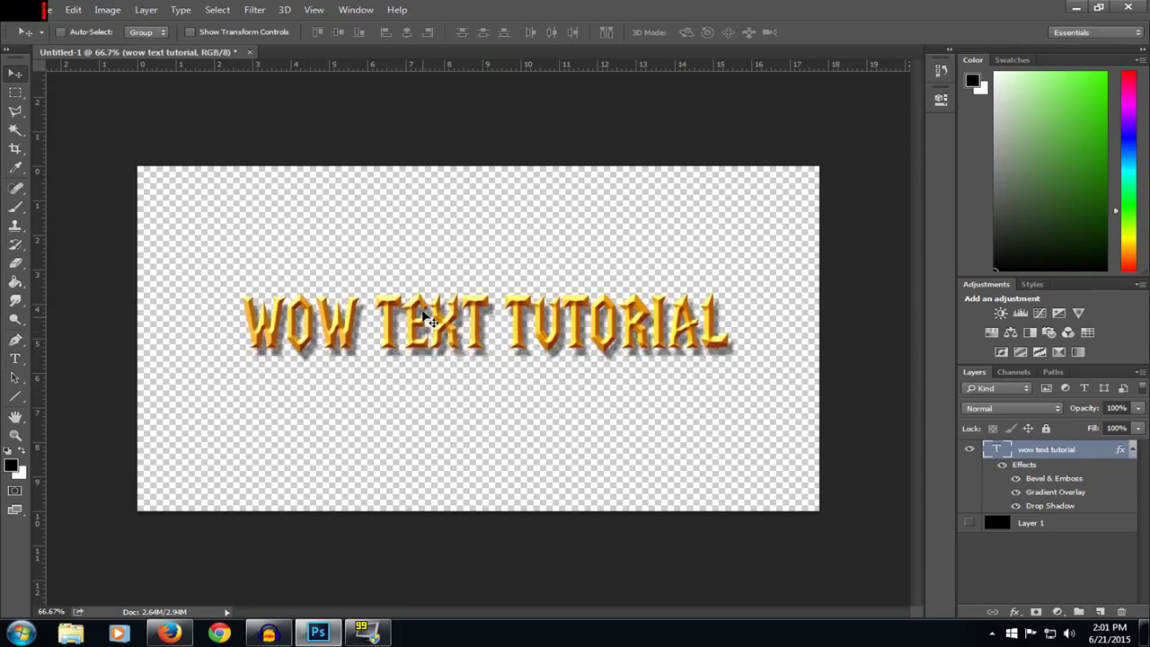